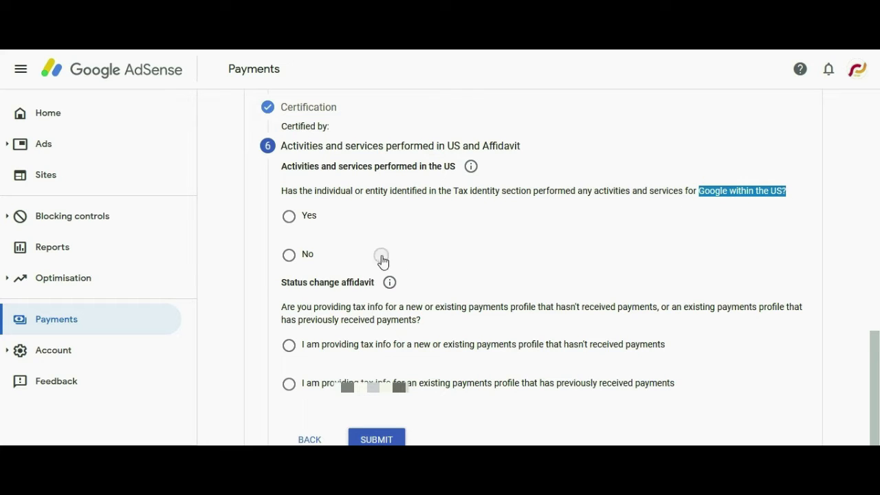
# Answer No to having performed activities and services for Google within the US, and certify that the services are performed solely outside the US
pyautogui.click(289, 255)
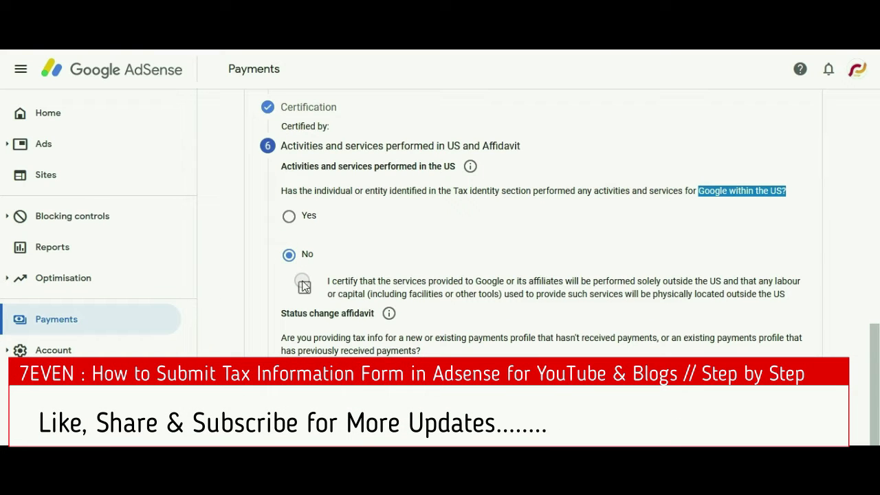
pyautogui.moveTo(663, 285); pyautogui.dragTo(722, 283)
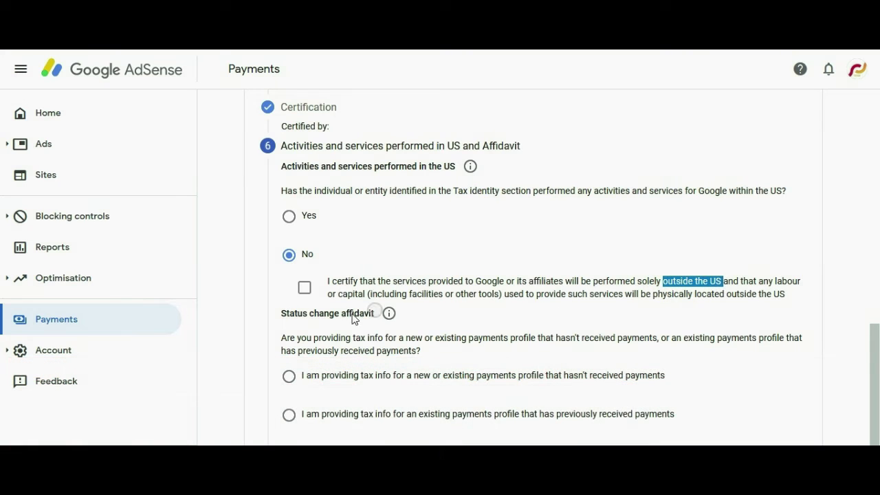
pyautogui.click(304, 288)
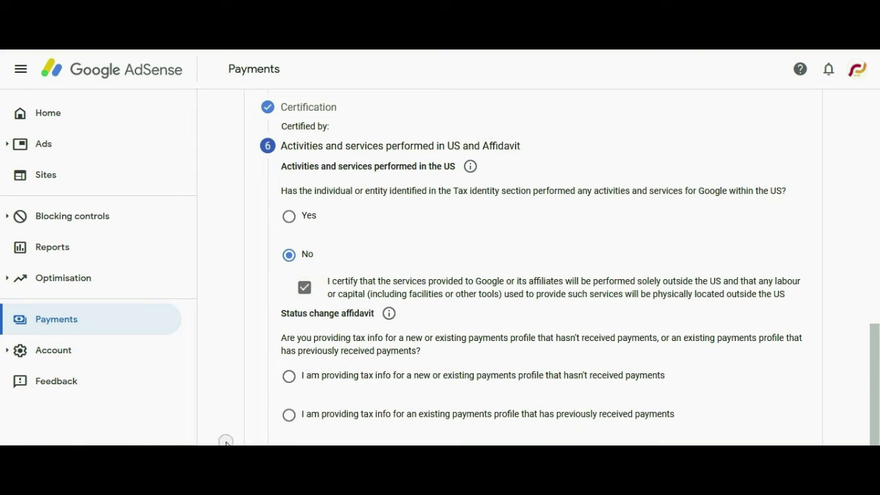
pyautogui.scroll(-1, 432, 363)
pyautogui.moveTo(412, 350); pyautogui.dragTo(440, 353)
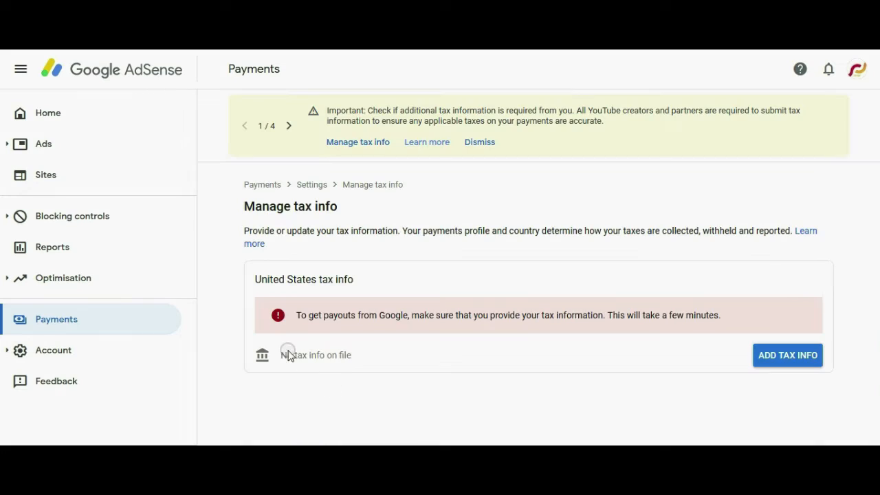
# Check the United States tax info status and begin adding tax info
pyautogui.moveTo(280, 355); pyautogui.dragTo(376, 362)
pyautogui.click(786, 355)
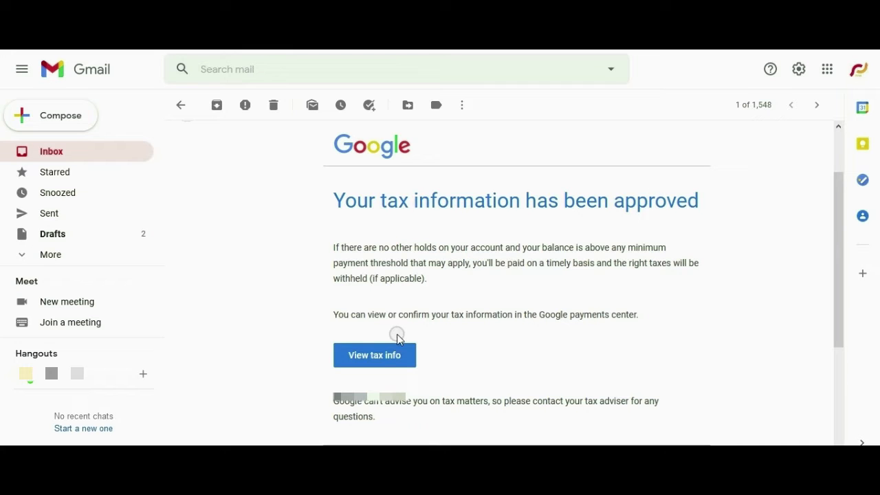
# Follow the tax info link in the Gmail approval message and examine the tax details in the AdSense payments settings
pyautogui.click(383, 355)
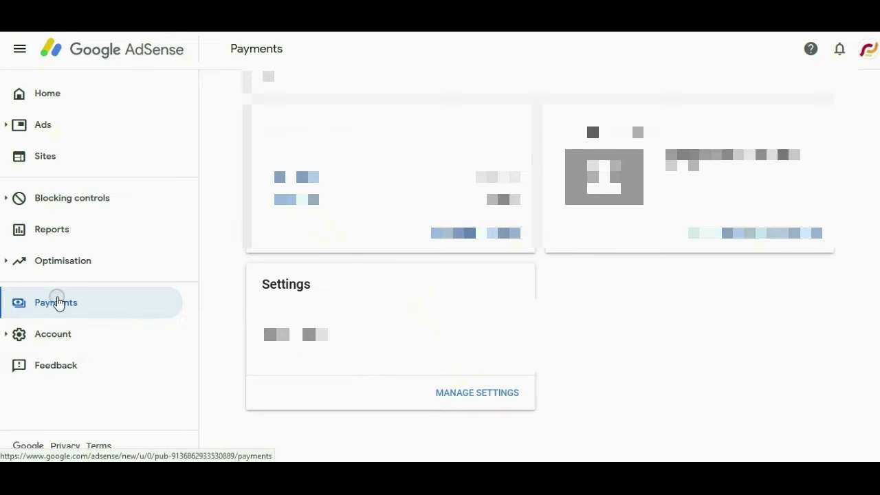
pyautogui.click(484, 395)
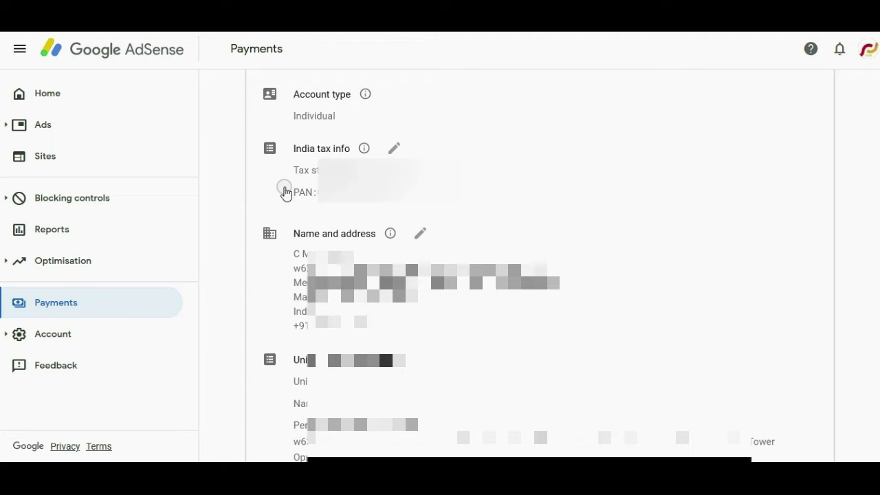
pyautogui.scroll(-1, 285, 192)
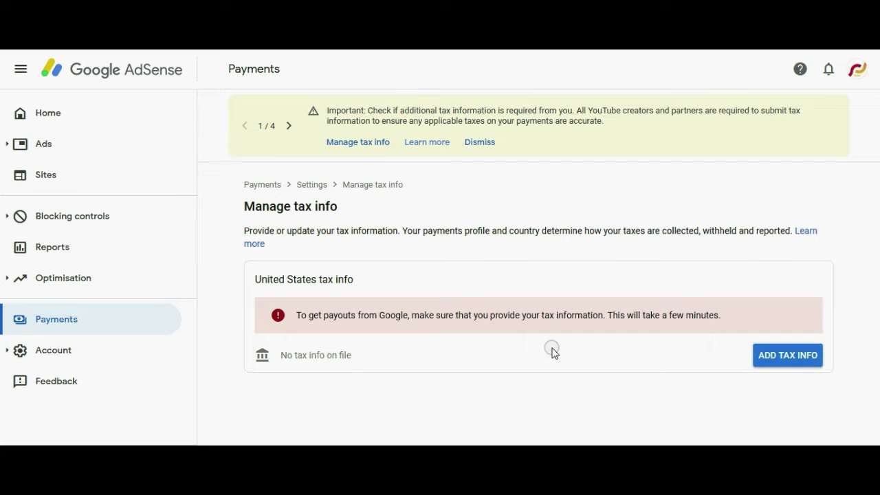
# Start adding United States tax info and verify the identity with the Google account password
pyautogui.moveTo(283, 354); pyautogui.dragTo(358, 358)
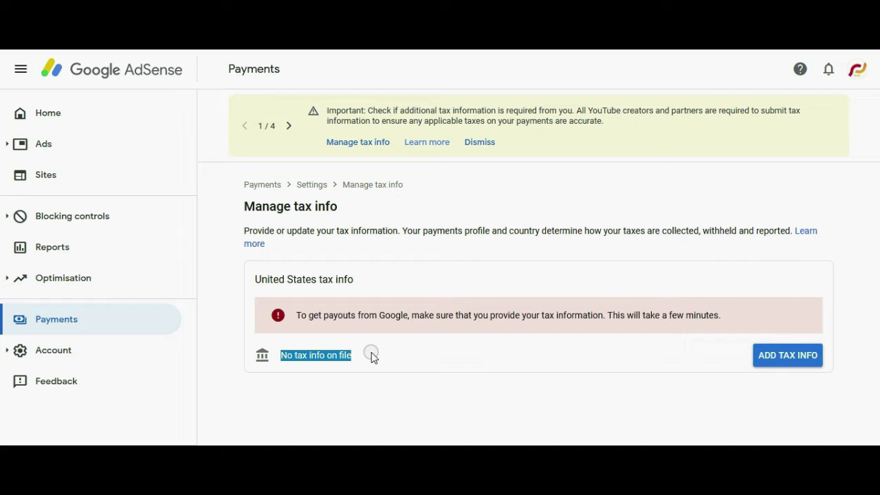
pyautogui.click(784, 352)
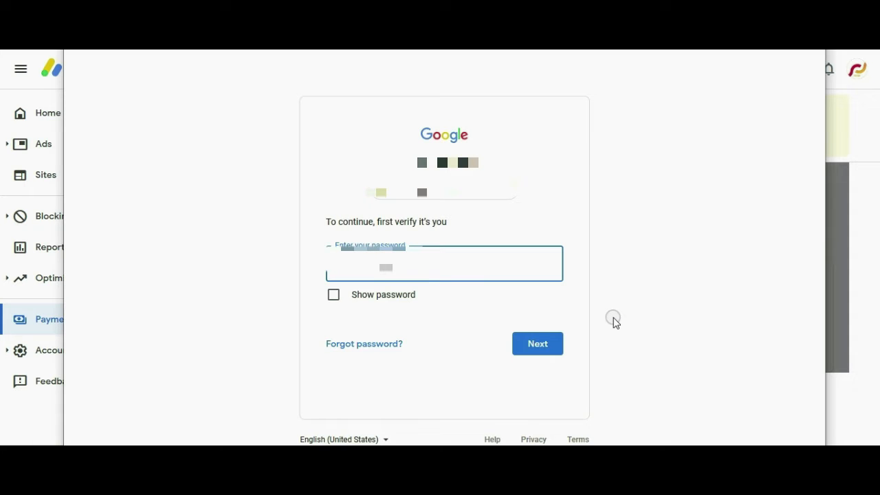
pyautogui.click(540, 344)
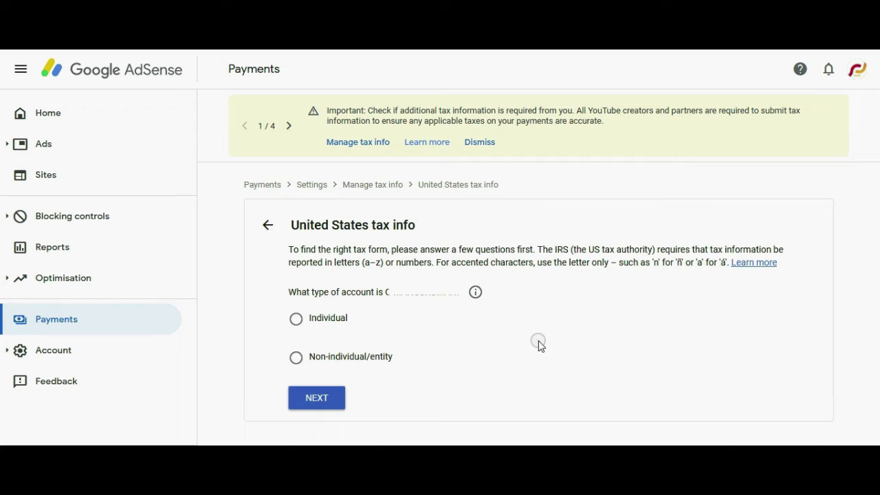
# Set the account type to Individual and answer No to being a citizen or resident of the United States
pyautogui.moveTo(386, 293); pyautogui.dragTo(467, 297)
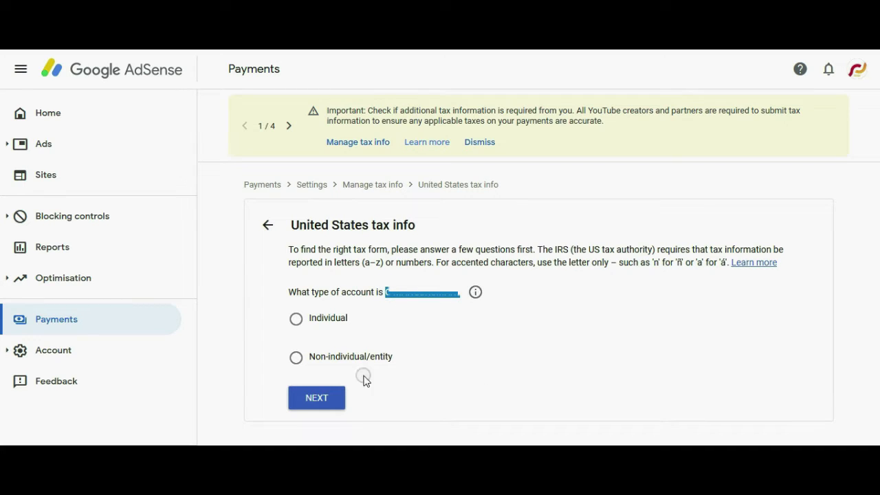
pyautogui.click(296, 319)
pyautogui.click(316, 396)
pyautogui.scroll(-1, 314, 387)
pyautogui.click(300, 422)
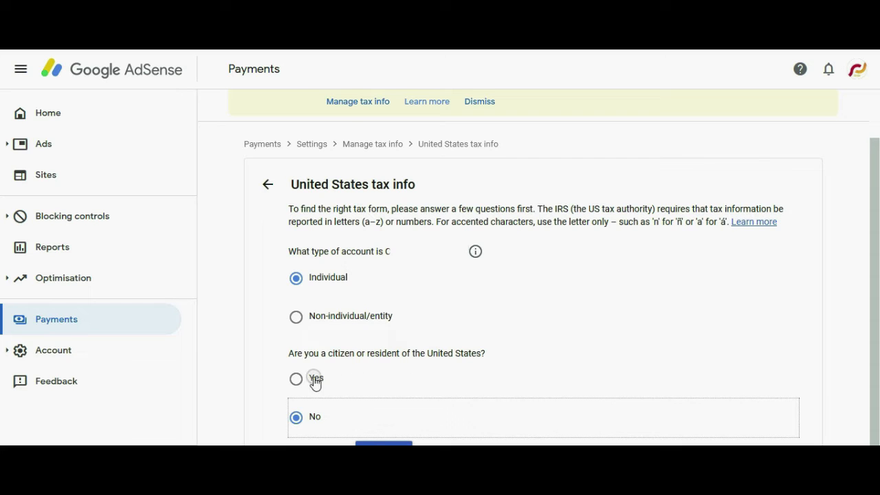
pyautogui.click(383, 443)
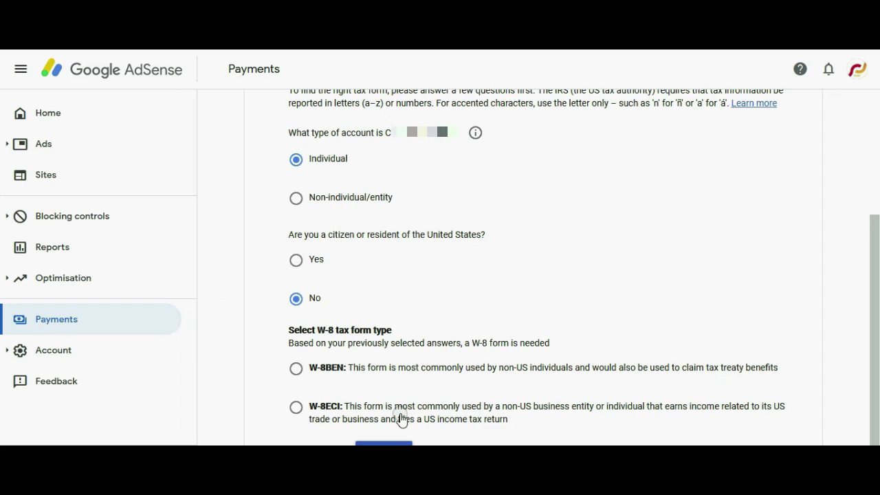
# Compare the W-8 tax form types, select W-8BEN and start the form
pyautogui.doubleClick(537, 410)
pyautogui.click(572, 415)
pyautogui.doubleClick(543, 368)
pyautogui.click(297, 371)
pyautogui.click(410, 442)
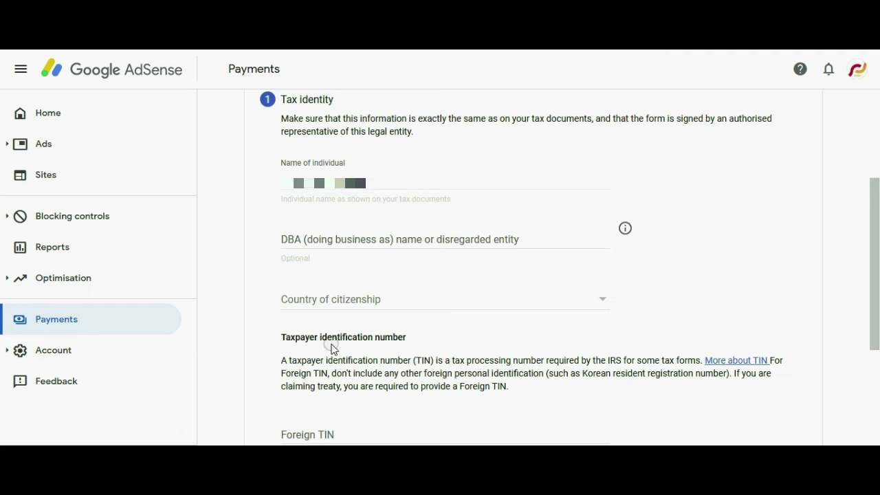
# Read the explanation of the optional DBA (doing business as) name field and close it
pyautogui.click(336, 236)
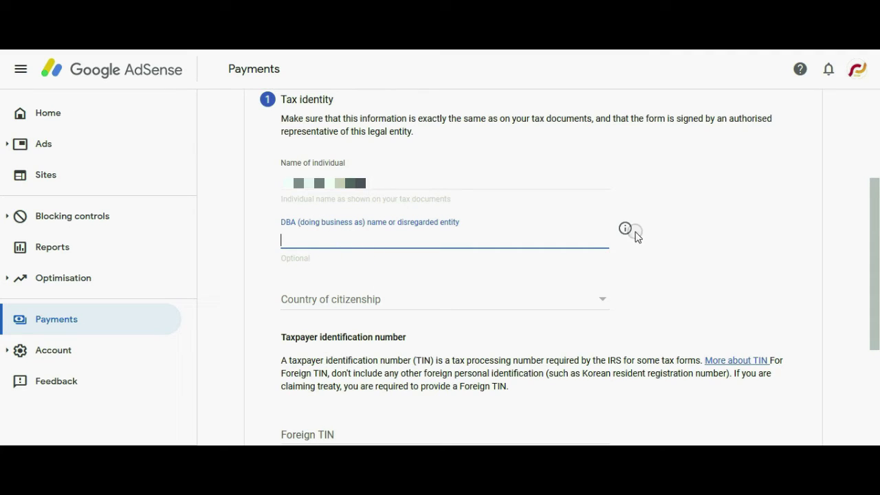
pyautogui.click(626, 230)
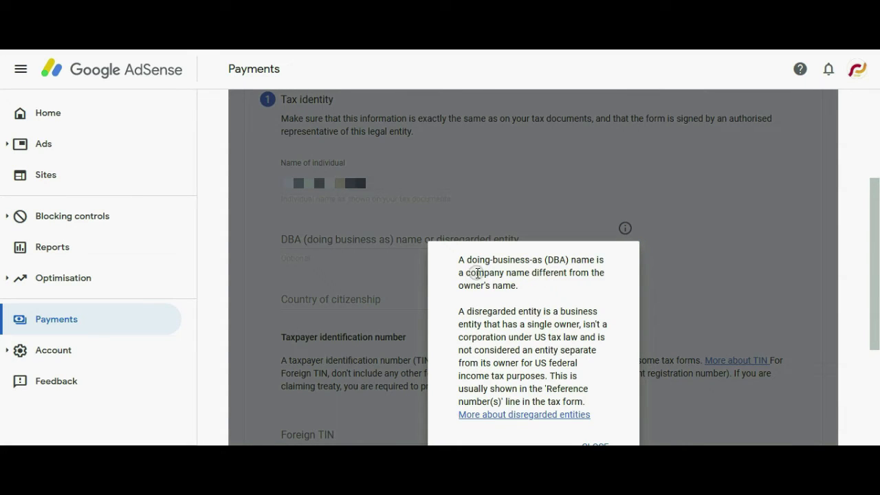
pyautogui.moveTo(466, 273); pyautogui.dragTo(529, 273)
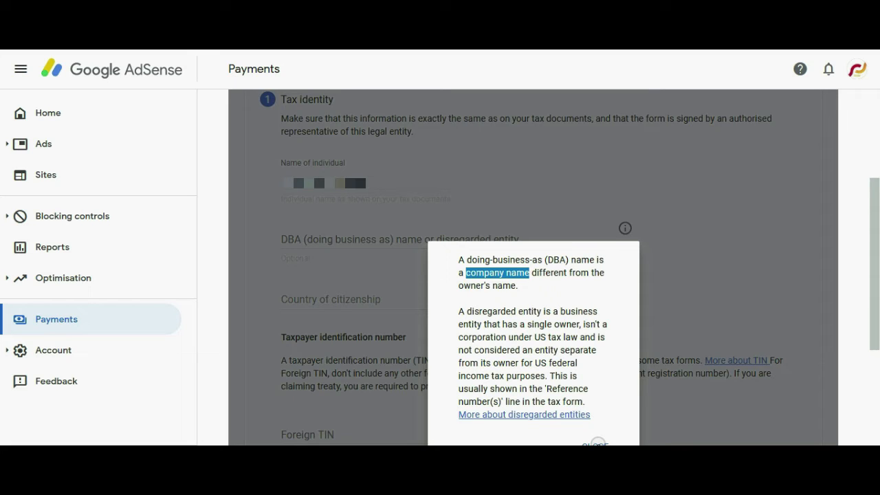
pyautogui.click(593, 439)
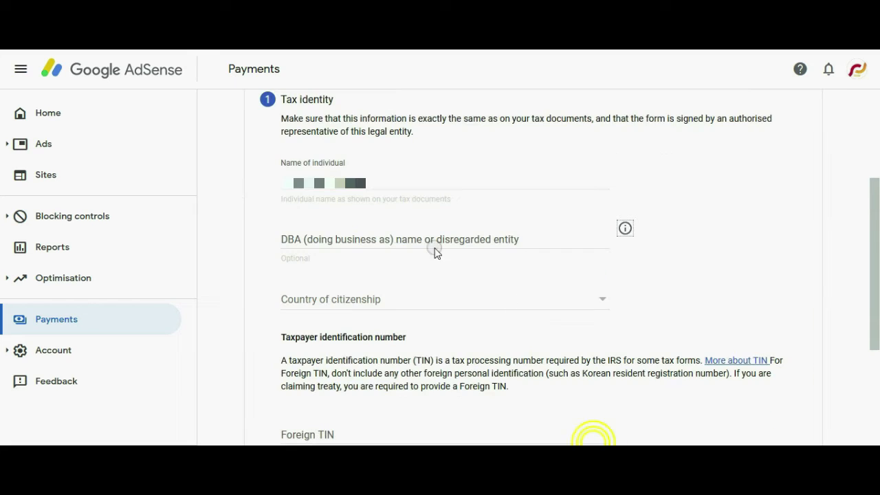
# Set the country of citizenship to India in the Tax identity section
pyautogui.click(375, 300)
pyautogui.scroll(-3, 376, 305)
pyautogui.scroll(-20, 377, 304)
pyautogui.click(376, 301)
pyautogui.scroll(1, 379, 277)
# Fill in the foreign TIN with the taxpayer's identification number and continue to the Address section
pyautogui.click(328, 296)
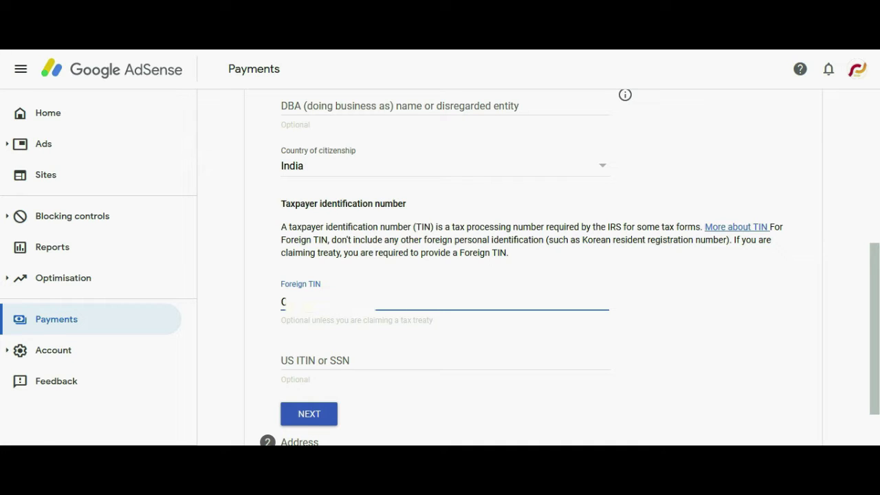
pyautogui.scroll(-1, 316, 352)
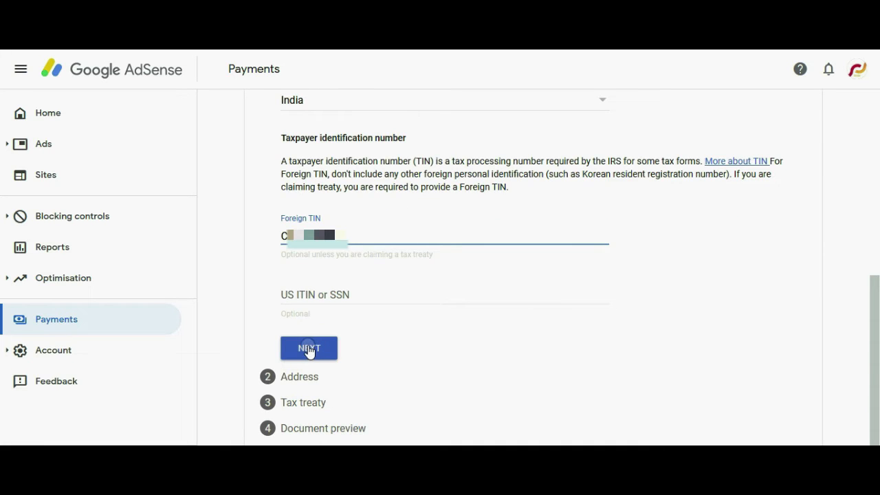
pyautogui.click(309, 350)
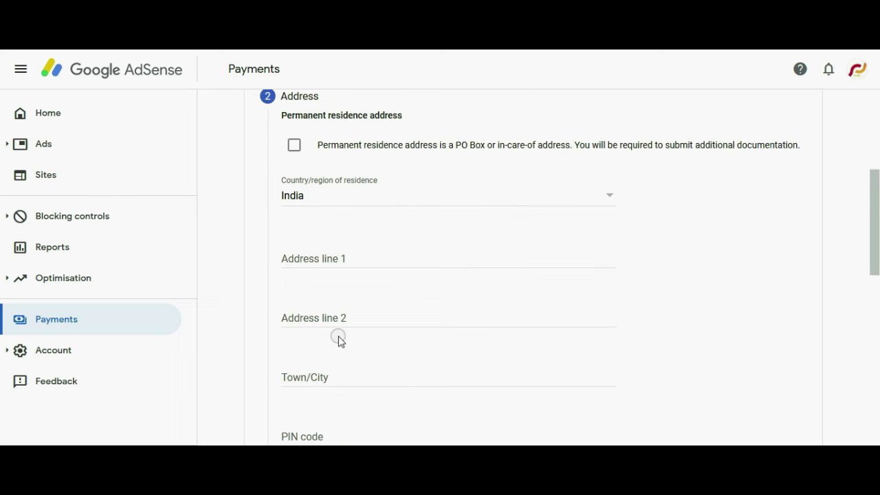
# Review the empty permanent residence address fields and look up the registered address in the payments settings
pyautogui.scroll(1, 376, 272)
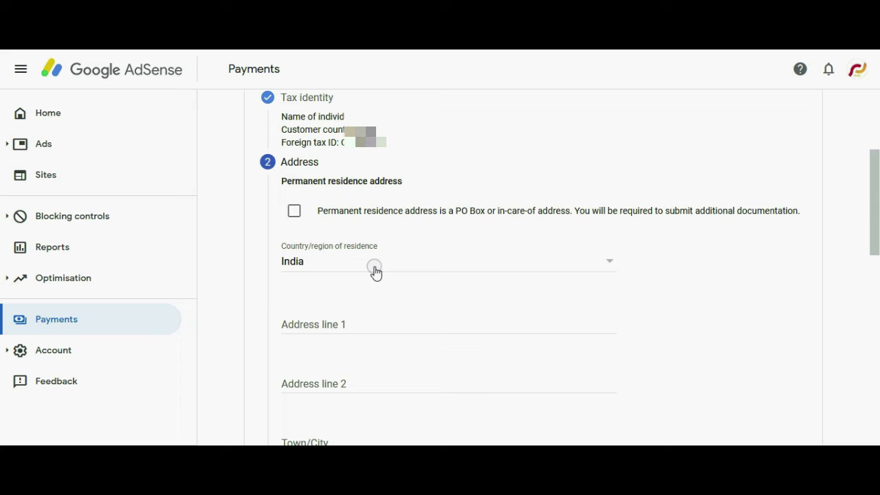
pyautogui.scroll(-2, 375, 271)
pyautogui.scroll(1, 376, 271)
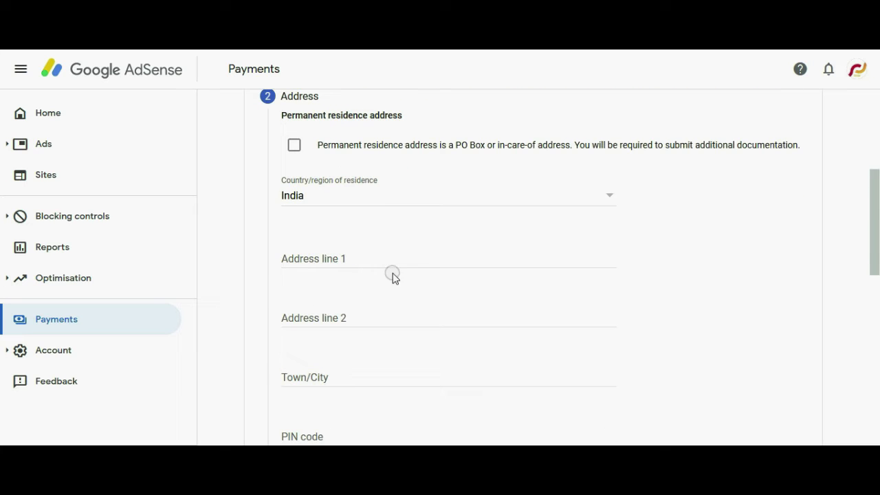
pyautogui.click(319, 254)
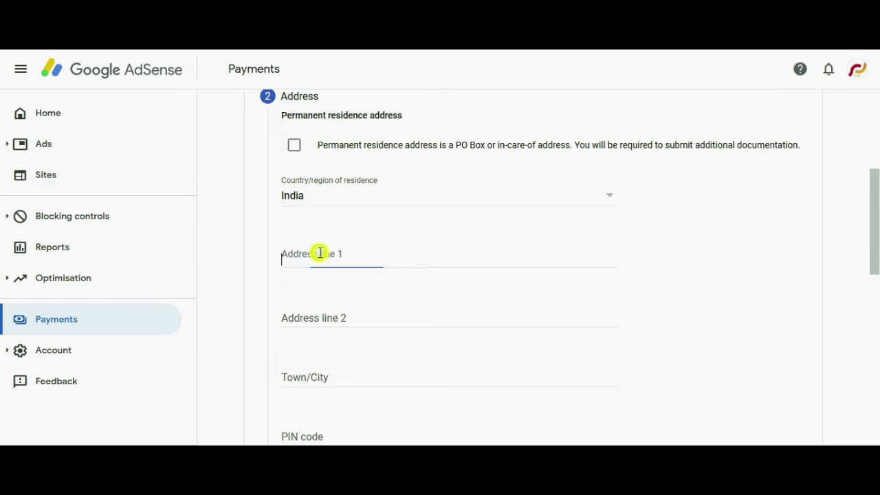
pyautogui.click(72, 323)
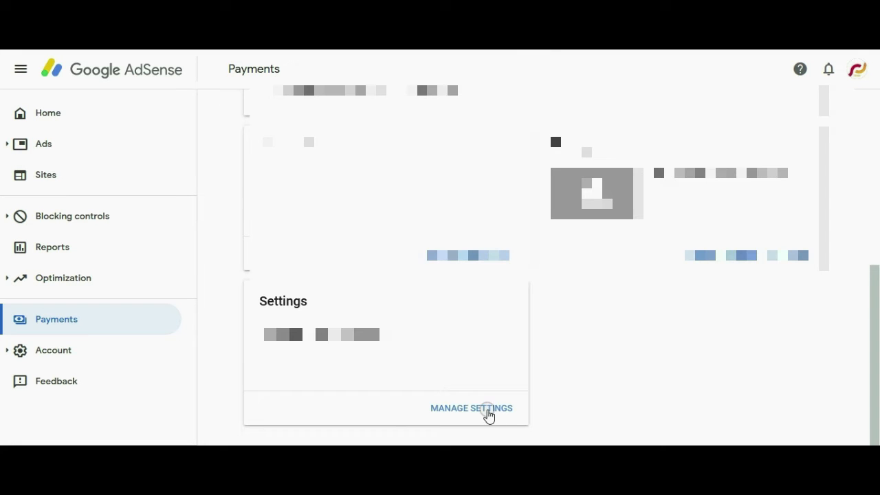
pyautogui.click(474, 411)
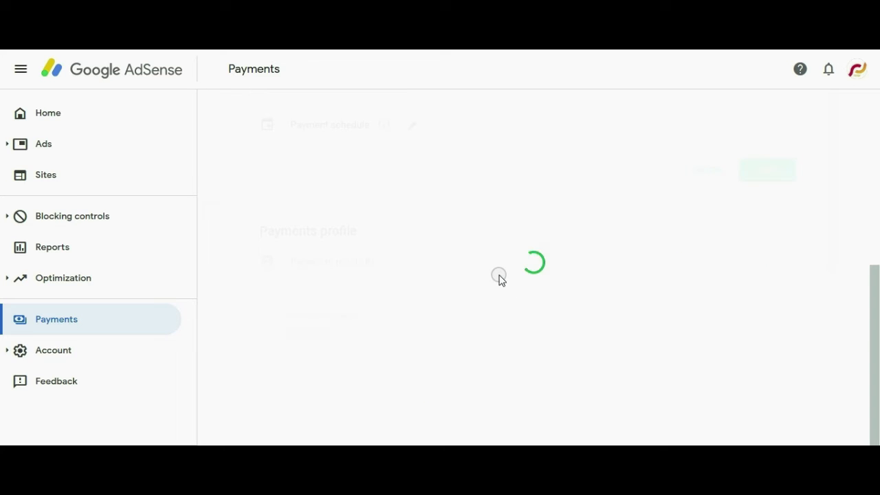
pyautogui.moveTo(291, 143); pyautogui.dragTo(550, 158)
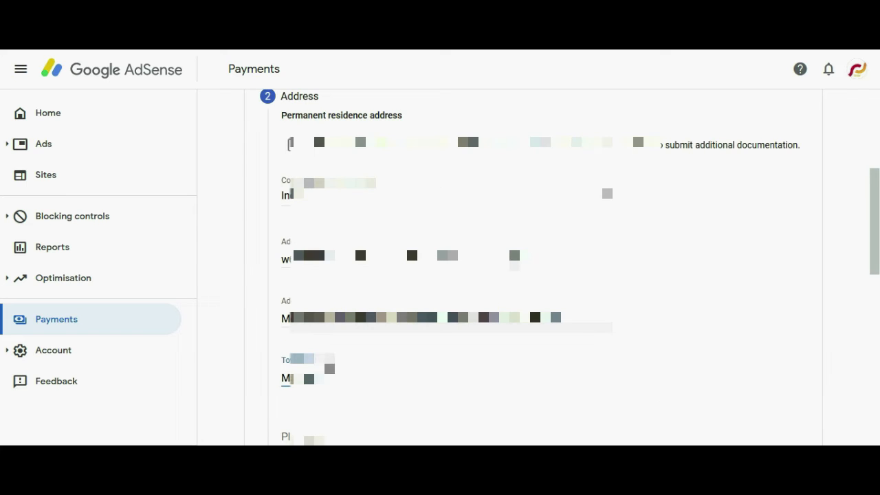
# Fill in the postal PIN code and select the state for the permanent residence address
pyautogui.click(316, 437)
pyautogui.write('62')
pyautogui.scroll(-2, 394, 322)
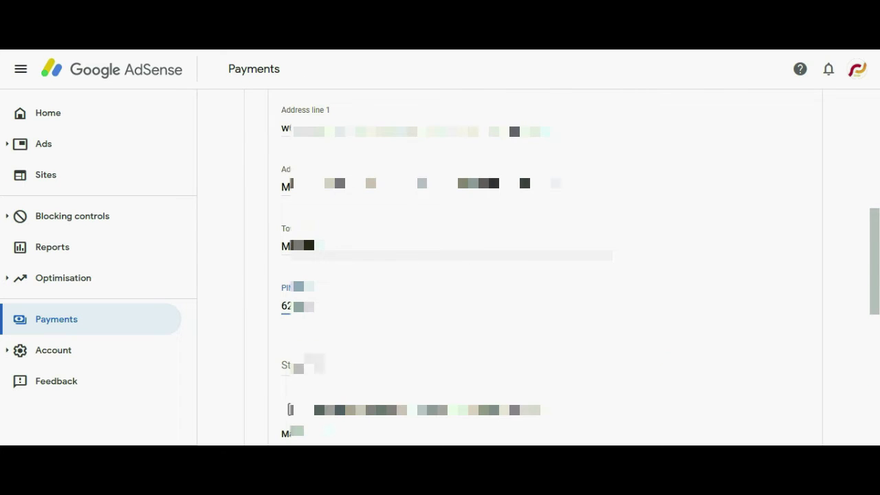
pyautogui.press('space')
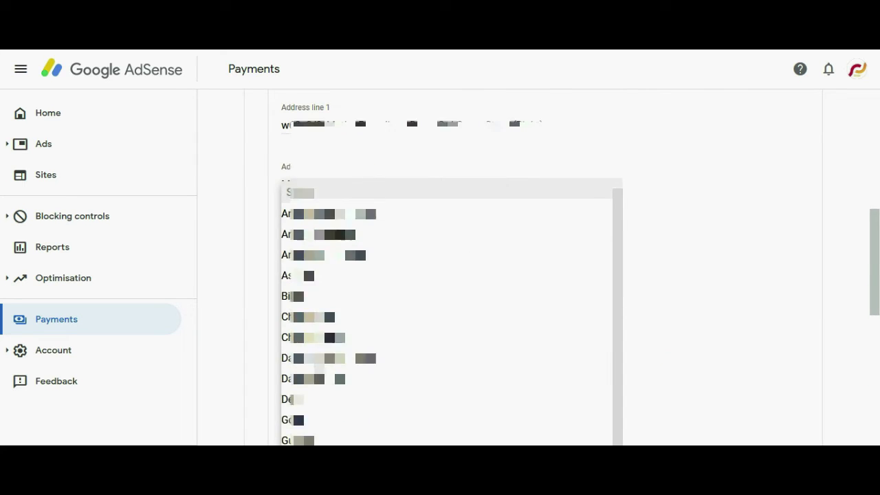
pyautogui.scroll(-8, 316, 347)
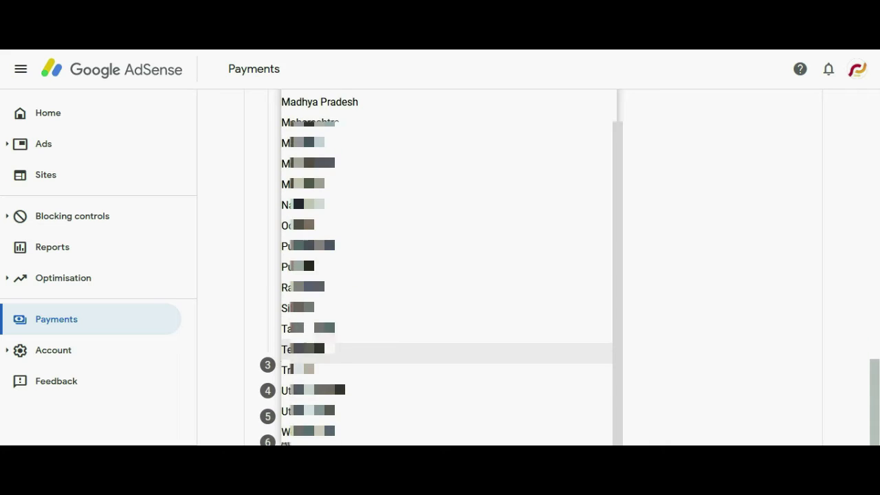
pyautogui.click(323, 329)
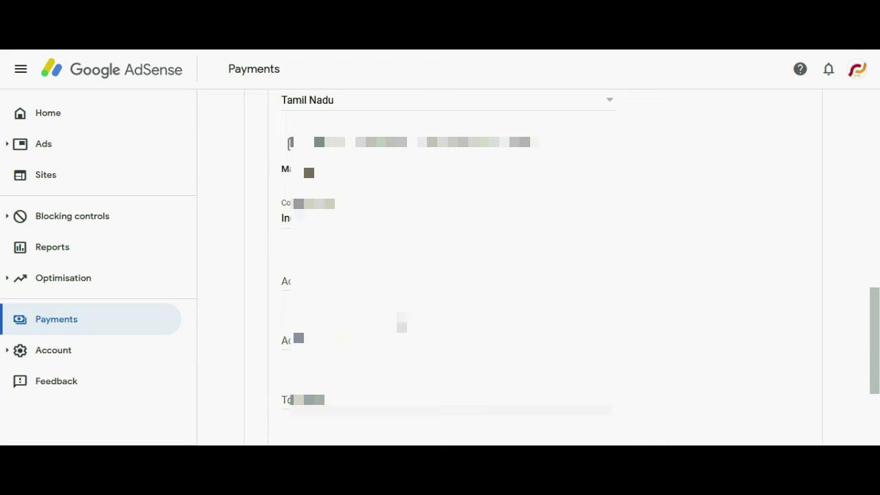
# Review the completed permanent residence address and mark the postal address as the same
pyautogui.scroll(10, 543, 268)
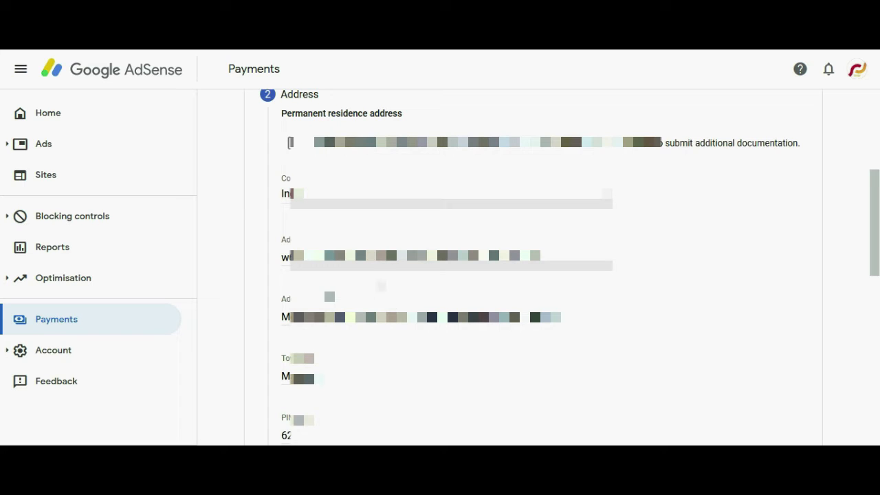
pyautogui.scroll(-2, 543, 269)
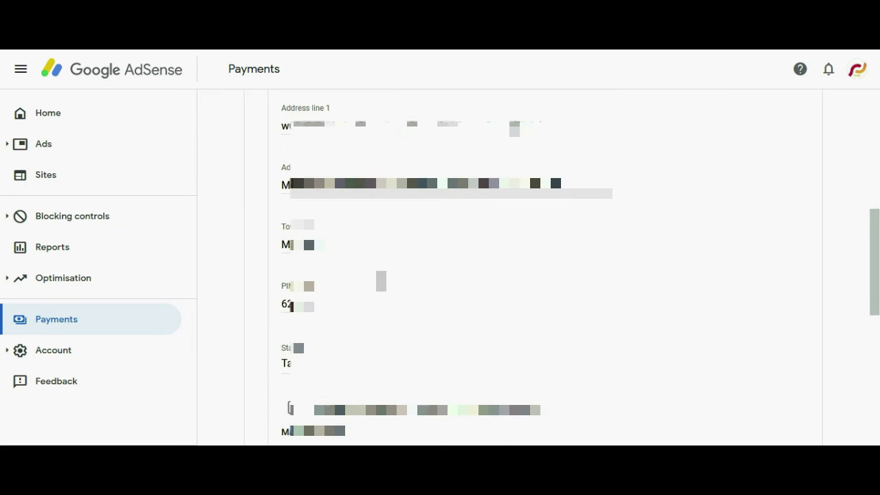
pyautogui.scroll(-2, 342, 272)
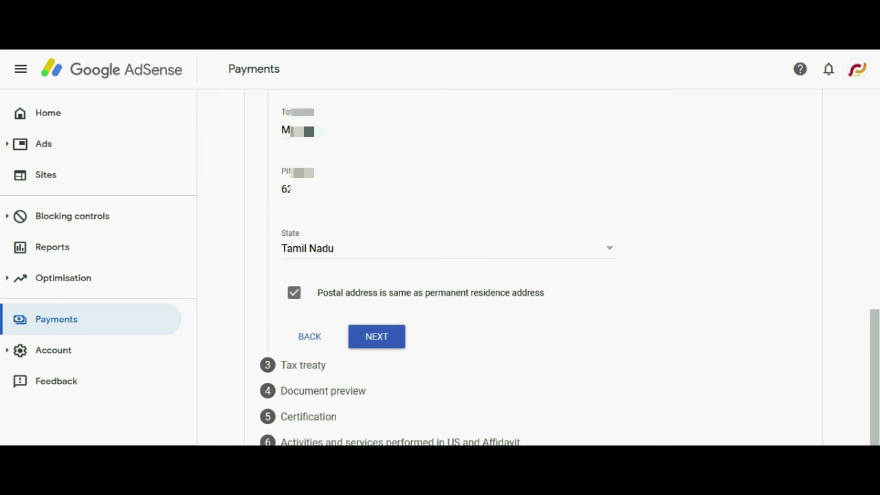
# Continue to the Tax treaty section and answer Yes to claiming a reduced rate of withholding under a tax treaty
pyautogui.click(396, 333)
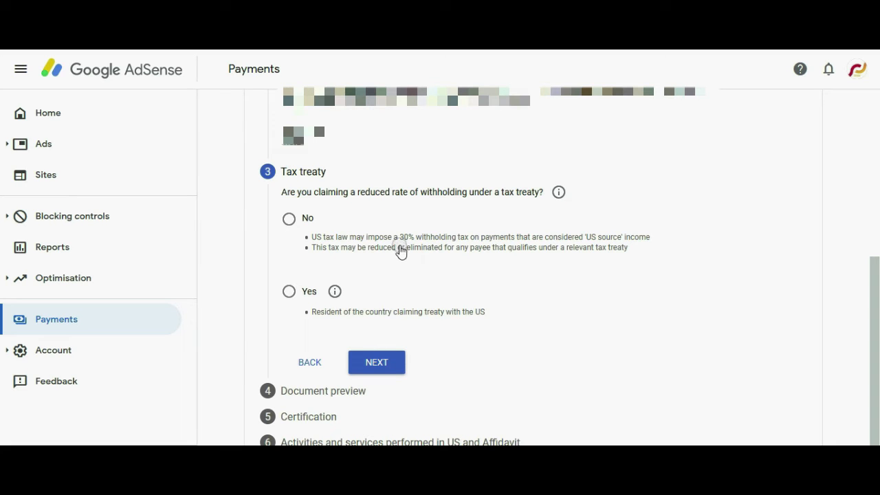
pyautogui.moveTo(401, 237); pyautogui.dragTo(472, 241)
pyautogui.click(290, 220)
pyautogui.click(289, 293)
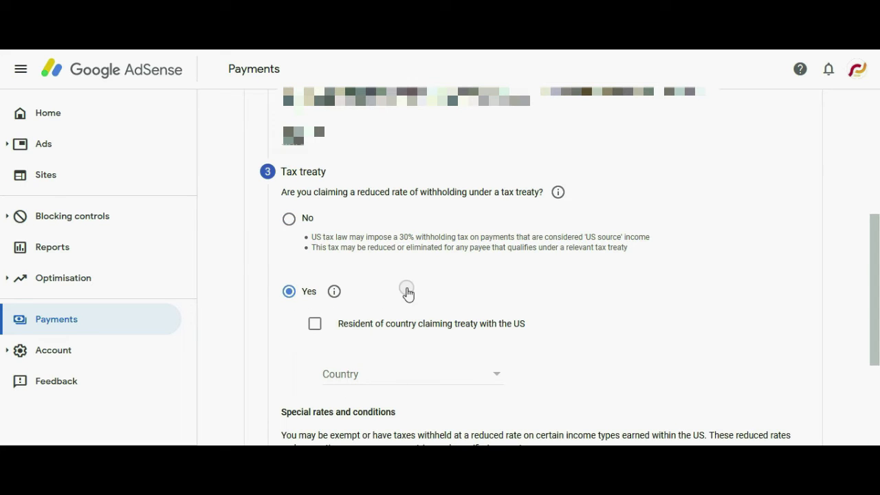
# Confirm residency of a country claiming a treaty with the US and select India as the country
pyautogui.scroll(-1, 413, 293)
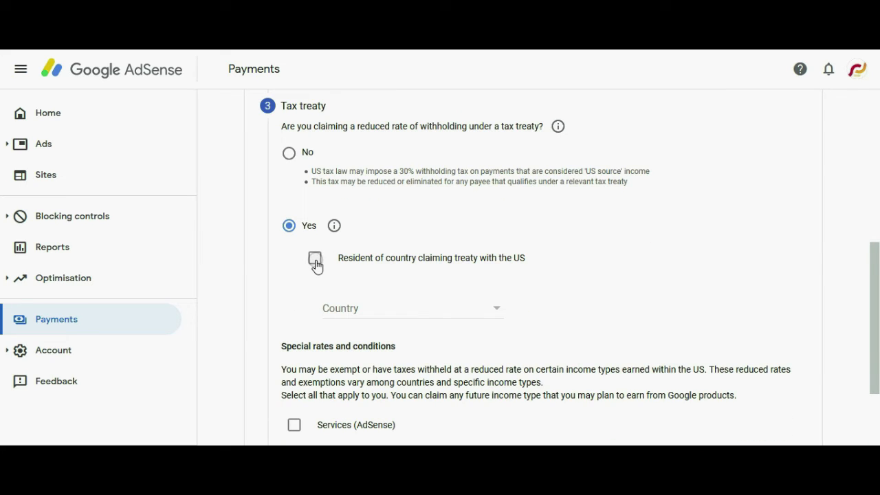
pyautogui.click(316, 264)
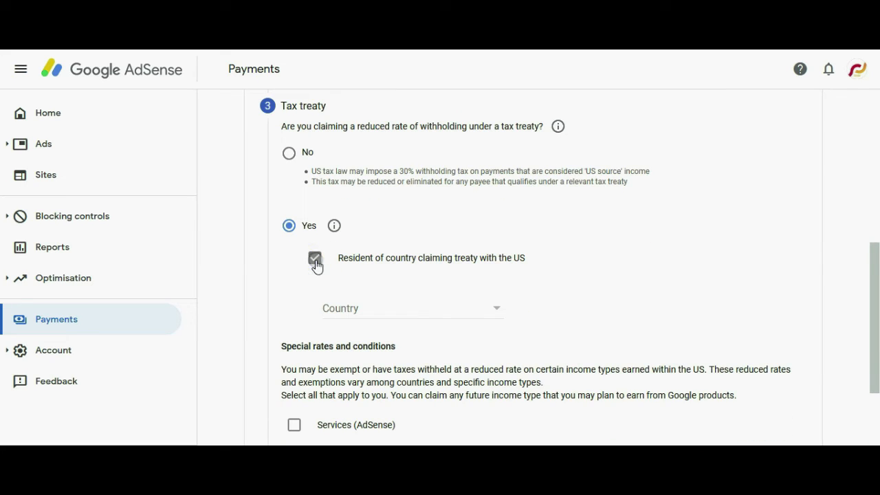
pyautogui.click(450, 306)
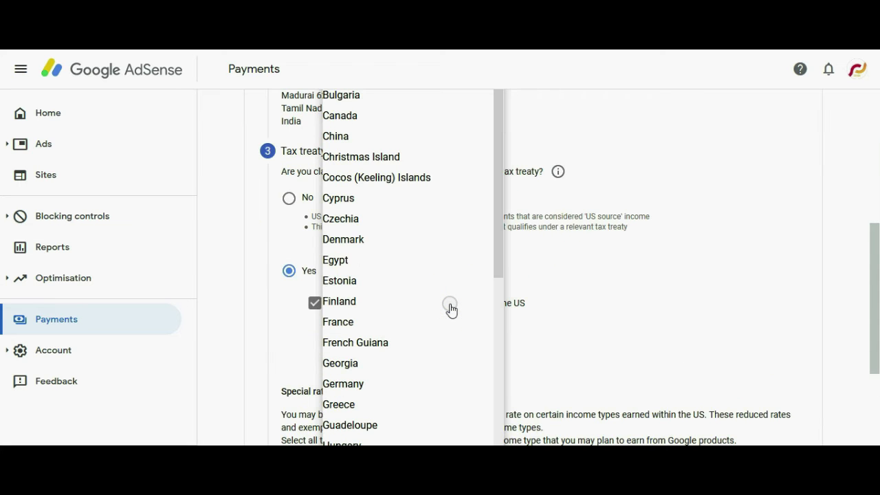
pyautogui.scroll(-3, 420, 312)
pyautogui.click(371, 356)
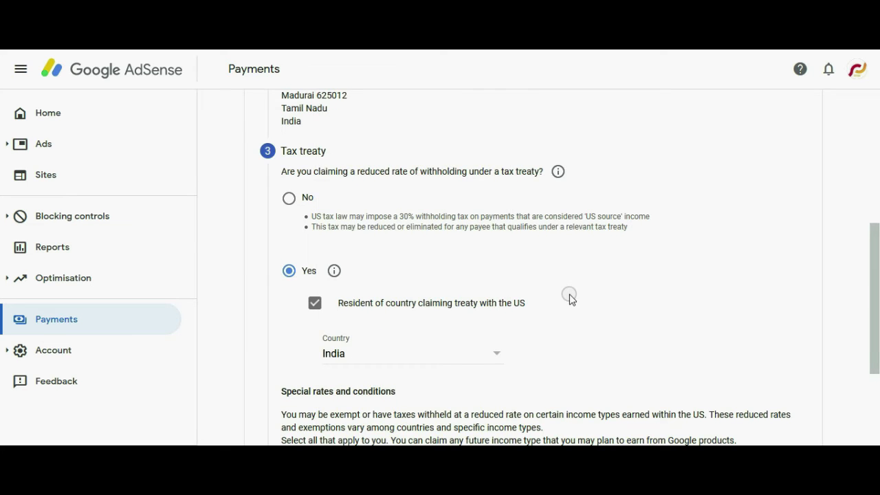
# Claim special rates for Services (AdSense) income under Article 7 and paragraph 1
pyautogui.scroll(-3, 569, 296)
pyautogui.scroll(2, 575, 294)
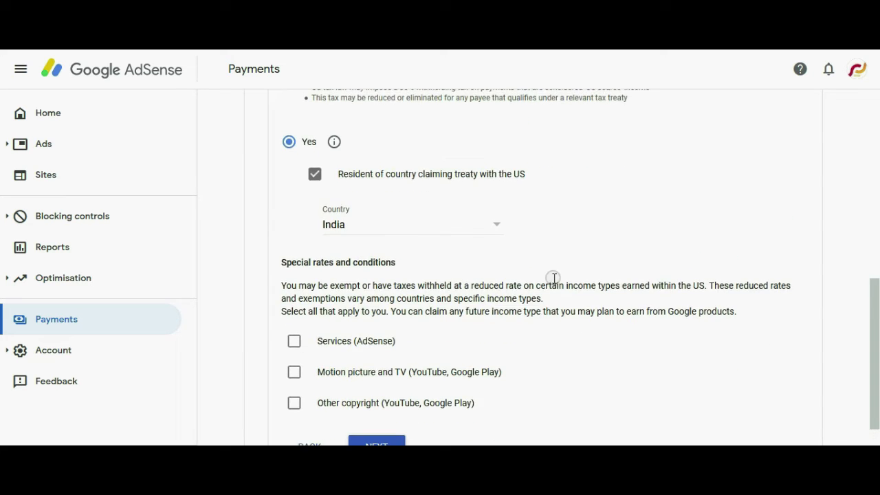
pyautogui.scroll(-1, 398, 304)
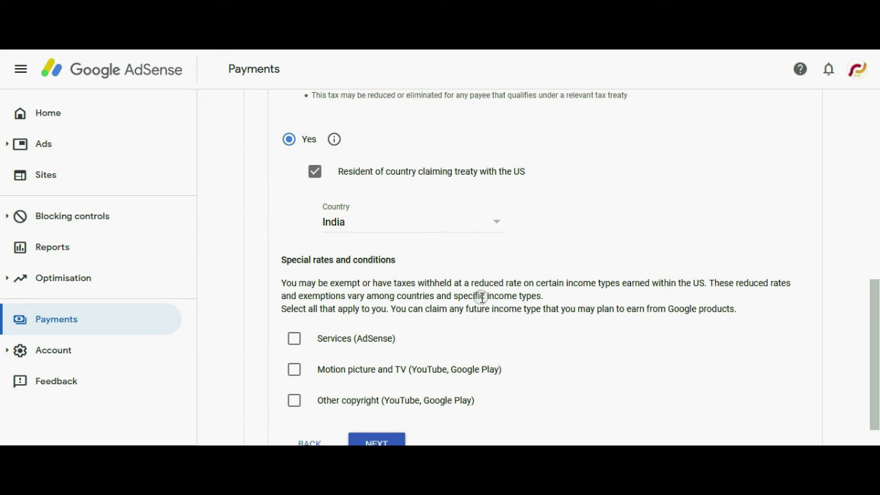
pyautogui.moveTo(470, 282); pyautogui.dragTo(506, 283)
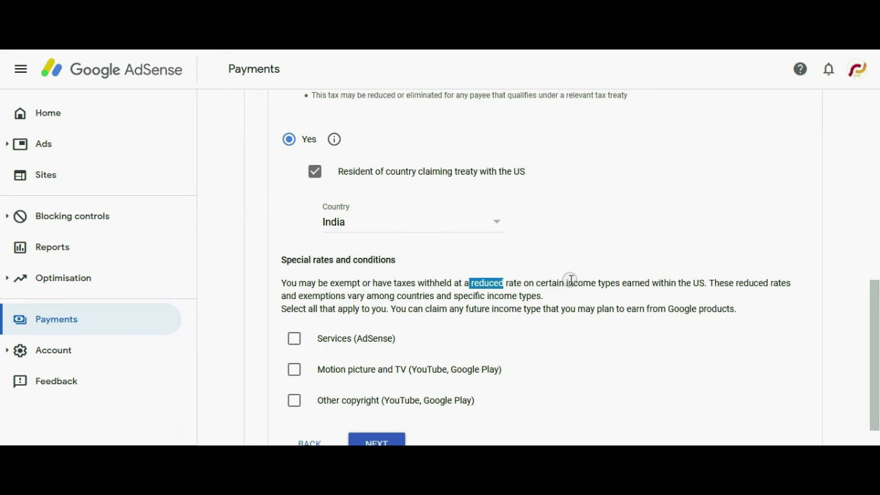
pyautogui.moveTo(565, 283); pyautogui.dragTo(708, 289)
pyautogui.click(294, 339)
pyautogui.scroll(-2, 413, 275)
pyautogui.click(434, 255)
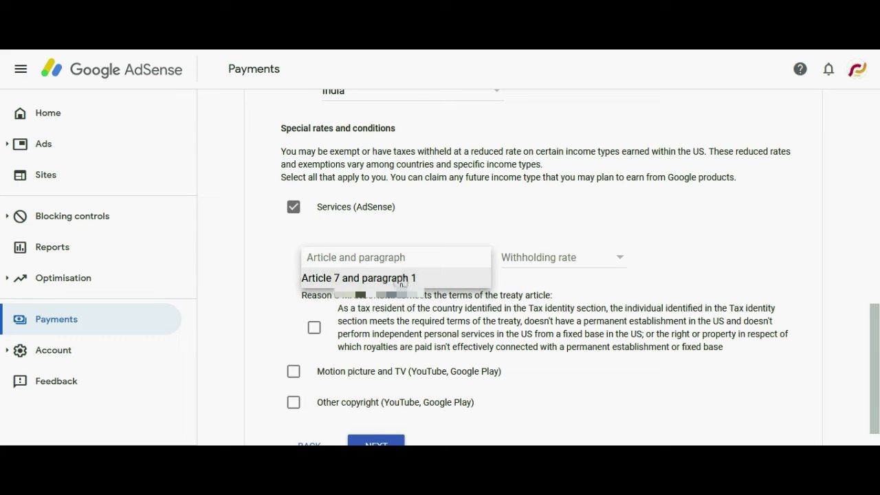
pyautogui.click(402, 278)
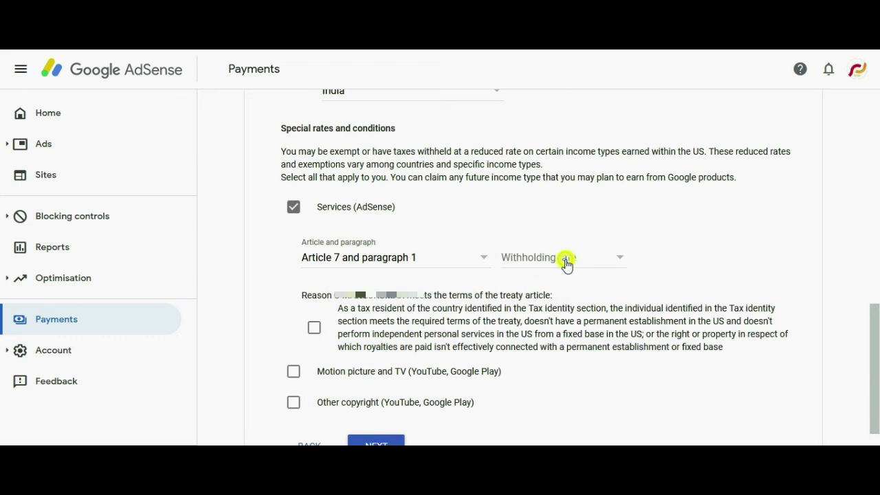
# Set the Services (AdSense) withholding rate to 0% (reduced rate) and confirm that the treaty article's terms are met
pyautogui.click(566, 260)
pyautogui.click(565, 279)
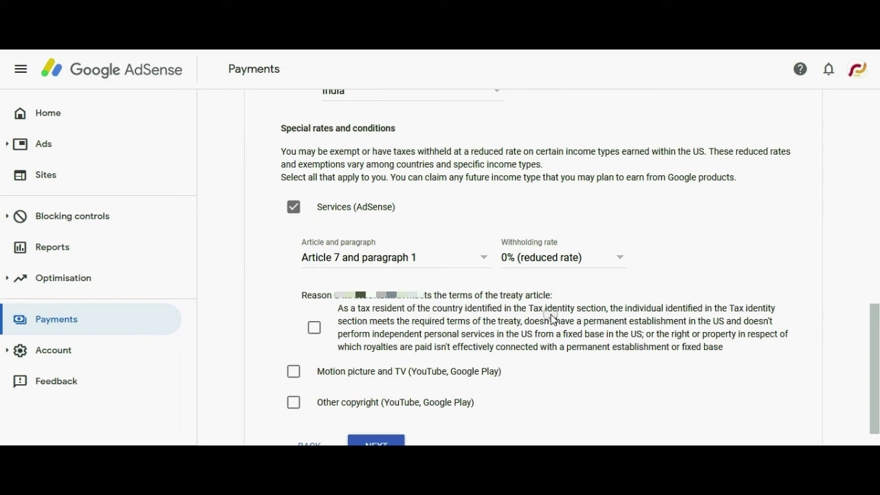
pyautogui.click(556, 257)
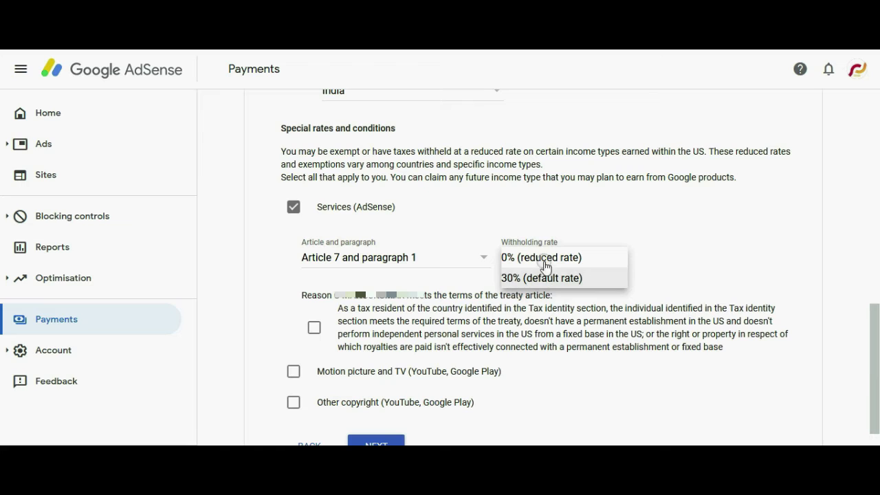
pyautogui.click(543, 257)
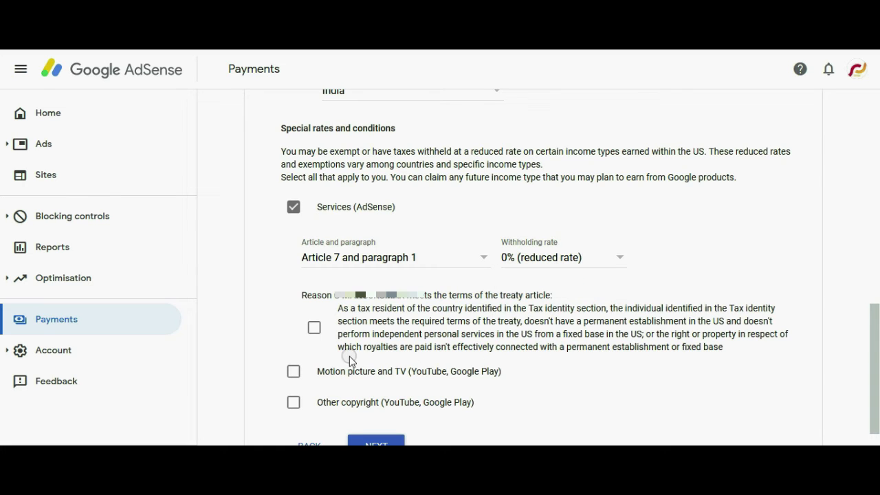
pyautogui.click(315, 330)
# Claim Motion picture and TV income under Article 12 and paragraph 2A II at 15% (reduced rate), confirming the treaty terms
pyautogui.scroll(-1, 315, 326)
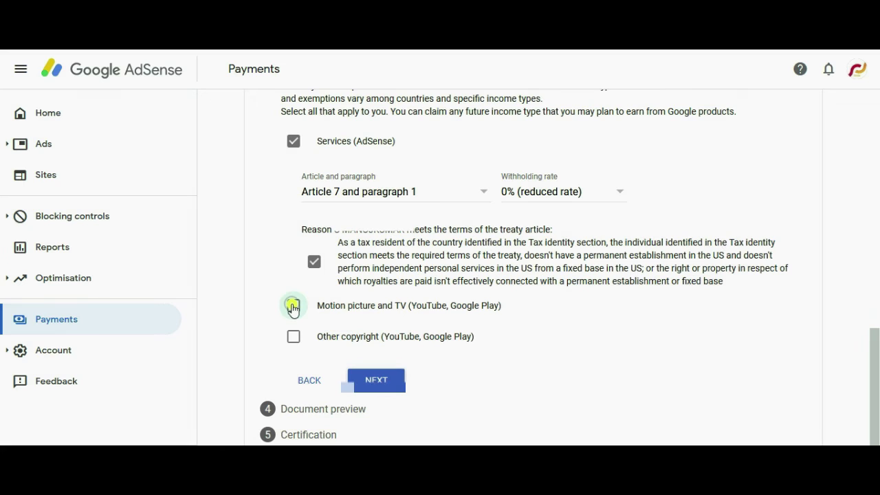
pyautogui.click(293, 306)
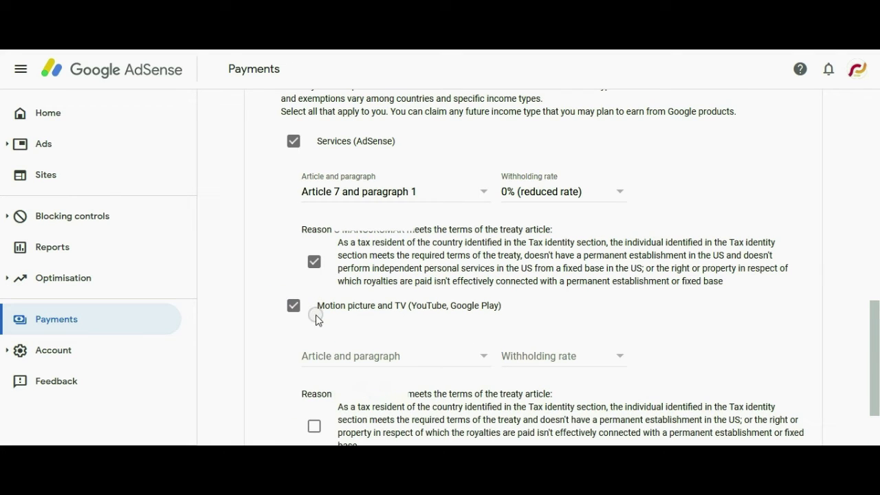
pyautogui.scroll(-1, 424, 339)
pyautogui.click(426, 294)
pyautogui.click(437, 314)
pyautogui.click(553, 294)
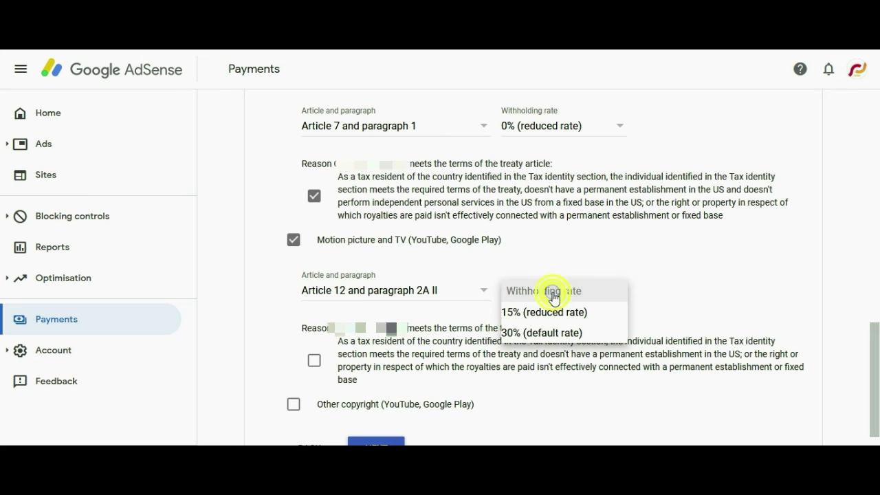
pyautogui.click(554, 312)
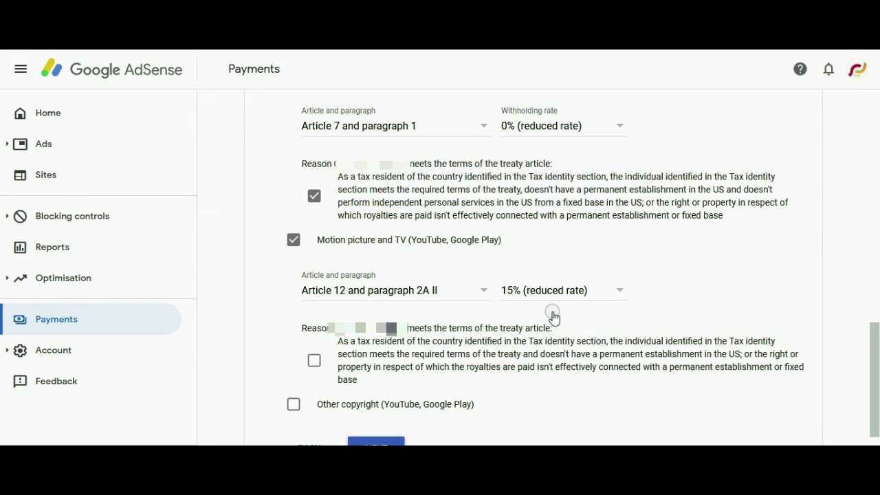
pyautogui.scroll(-1, 481, 303)
pyautogui.click(402, 286)
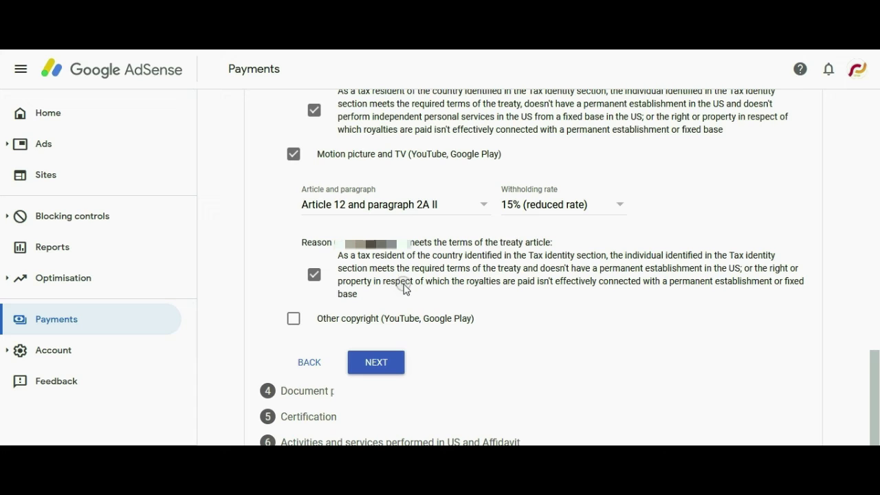
# Claim Other copyright income under Article 12 and paragraph 2A II at 15% (reduced rate), confirm the treaty terms, and continue to Document preview
pyautogui.click(294, 321)
pyautogui.click(442, 321)
pyautogui.click(436, 319)
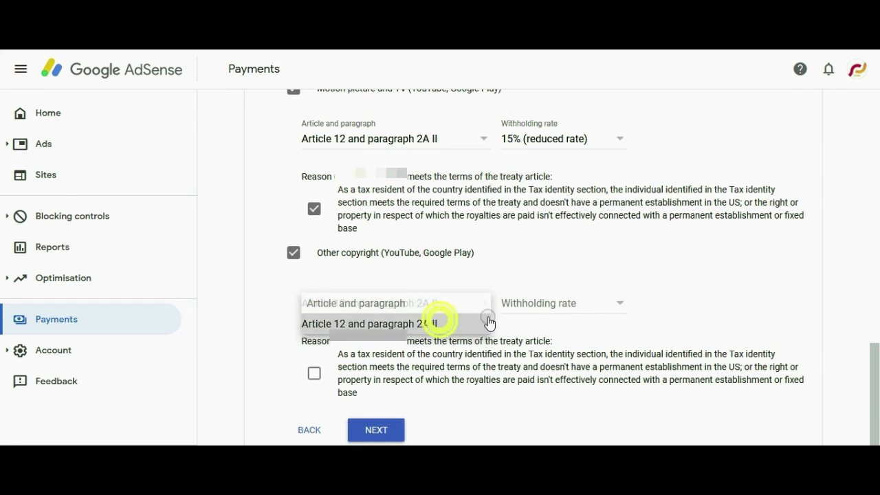
pyautogui.click(554, 313)
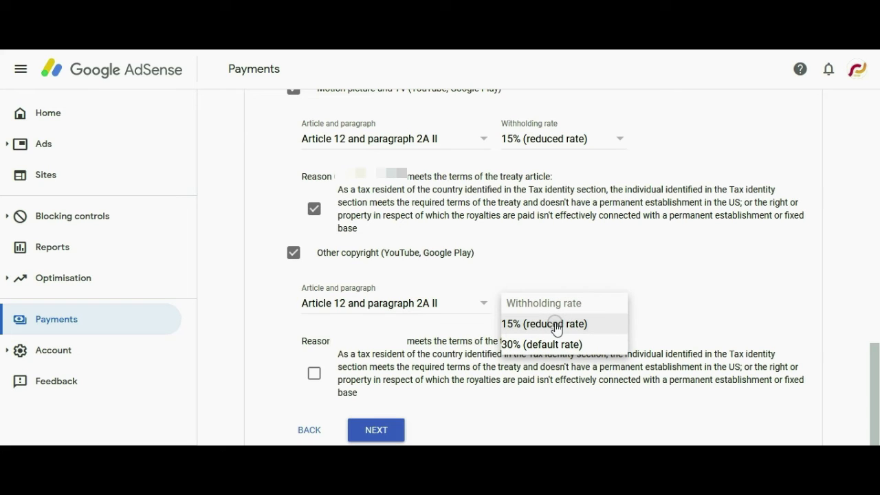
pyautogui.click(557, 324)
pyautogui.scroll(-1, 440, 317)
pyautogui.click(349, 312)
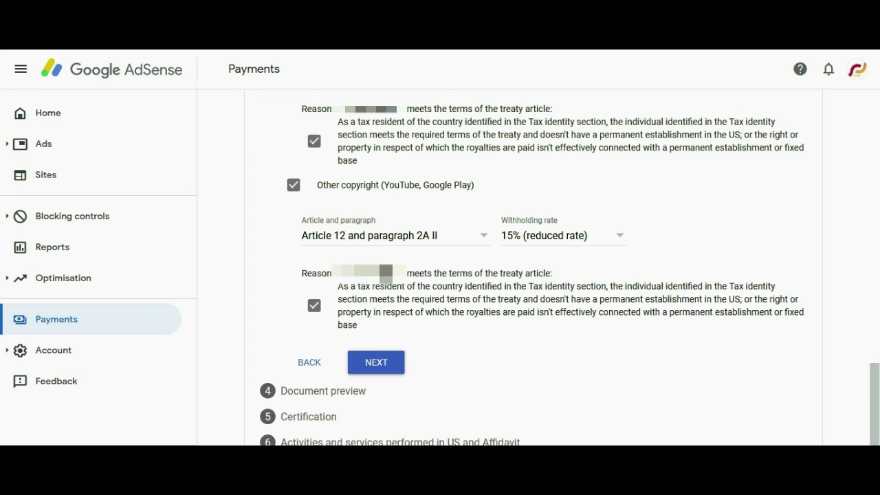
pyautogui.click(378, 362)
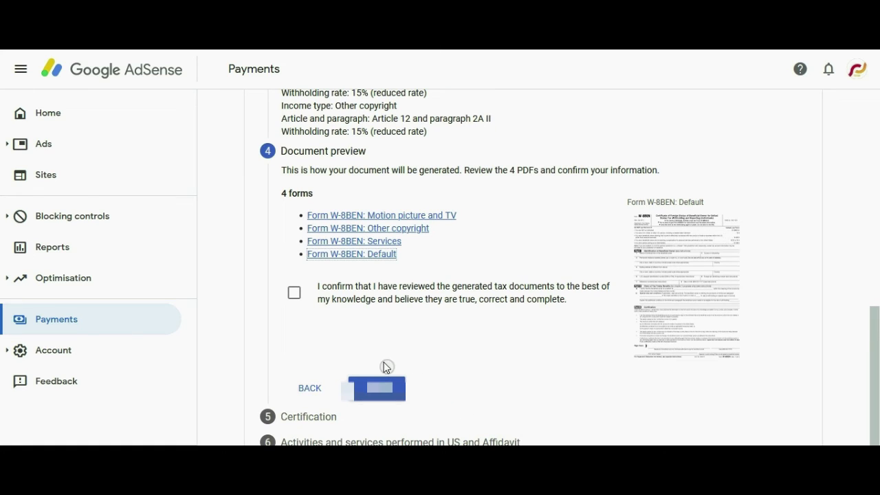
# Confirm that the generated W-8BEN tax documents have been reviewed and continue to the Certification section
pyautogui.click(349, 287)
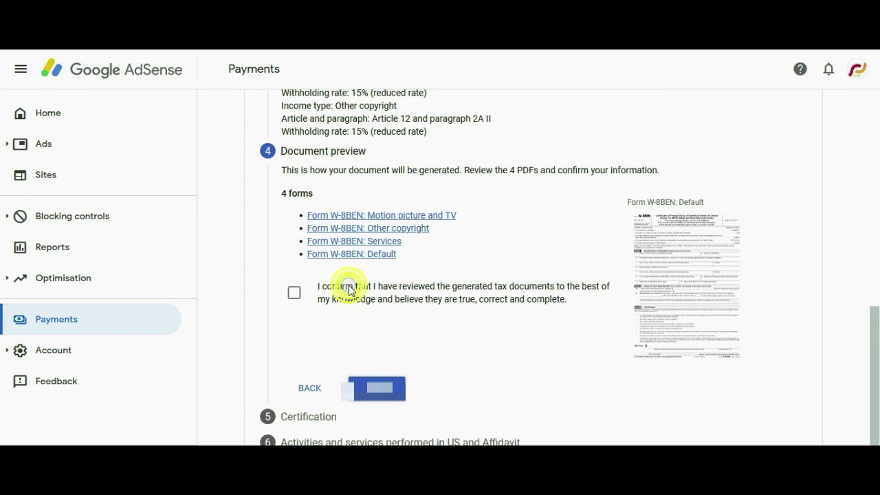
pyautogui.click(303, 299)
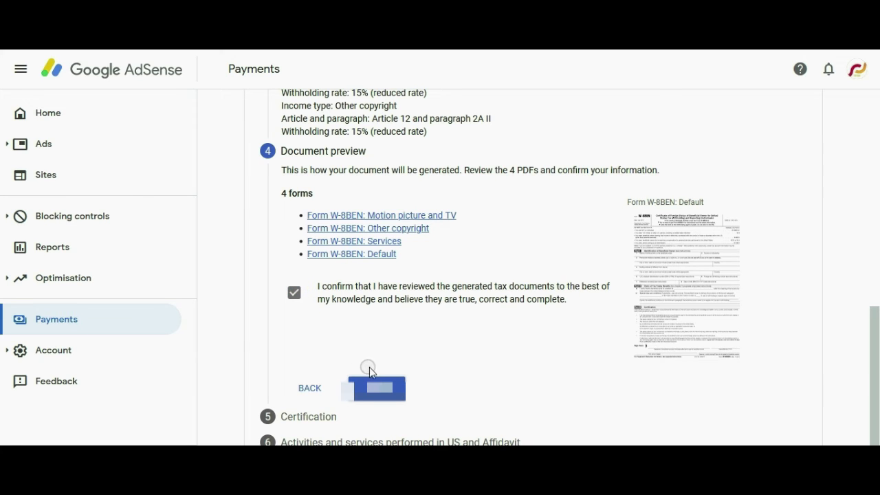
pyautogui.click(378, 382)
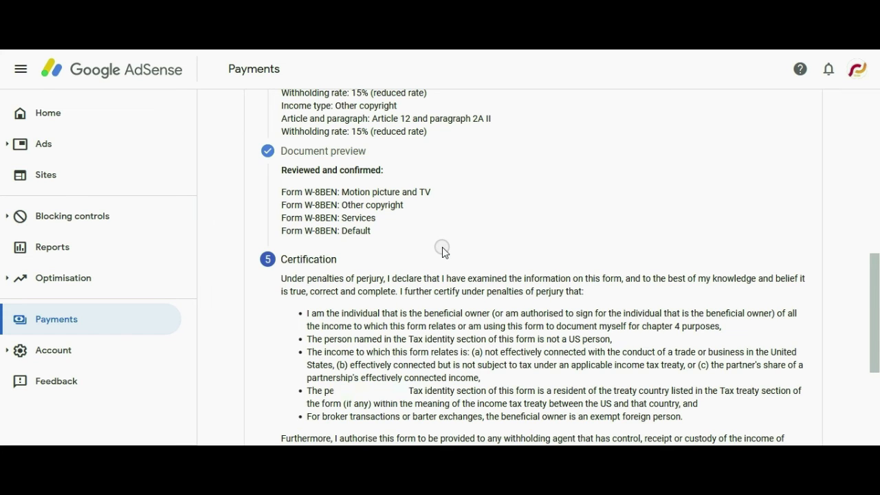
# Sign the certification with the taxpayer's full legal name, declare completing the form on one's own behalf, and continue
pyautogui.scroll(-2, 442, 247)
pyautogui.scroll(-2, 444, 248)
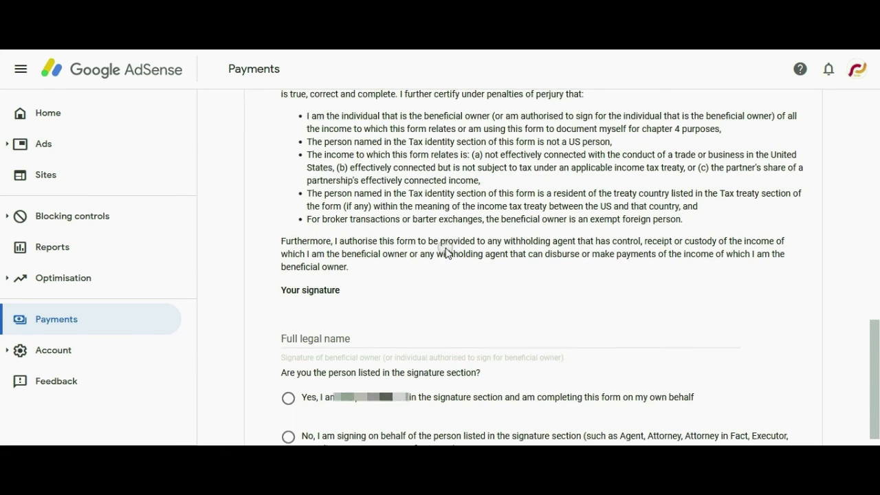
pyautogui.click(347, 272)
pyautogui.scroll(-1, 348, 273)
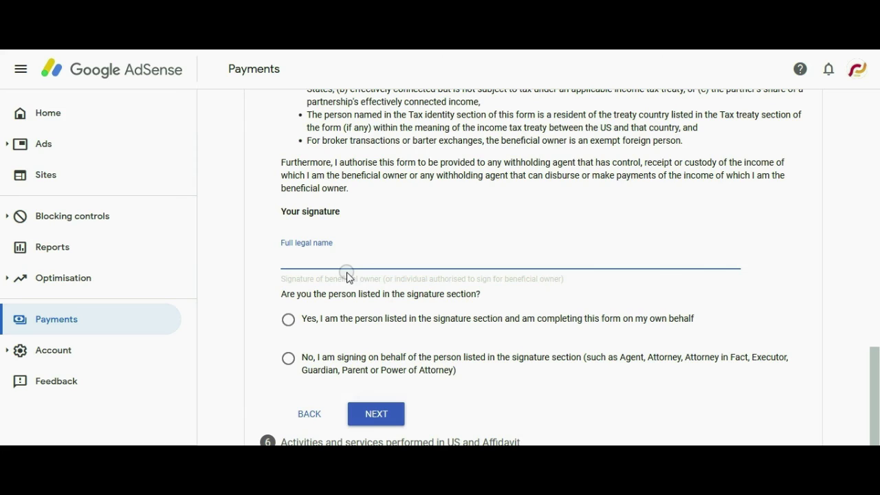
pyautogui.write('R')
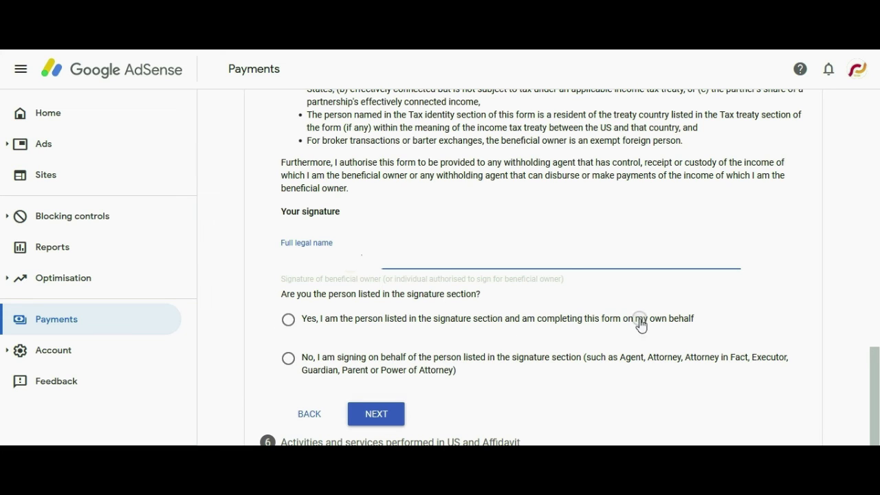
pyautogui.click(284, 329)
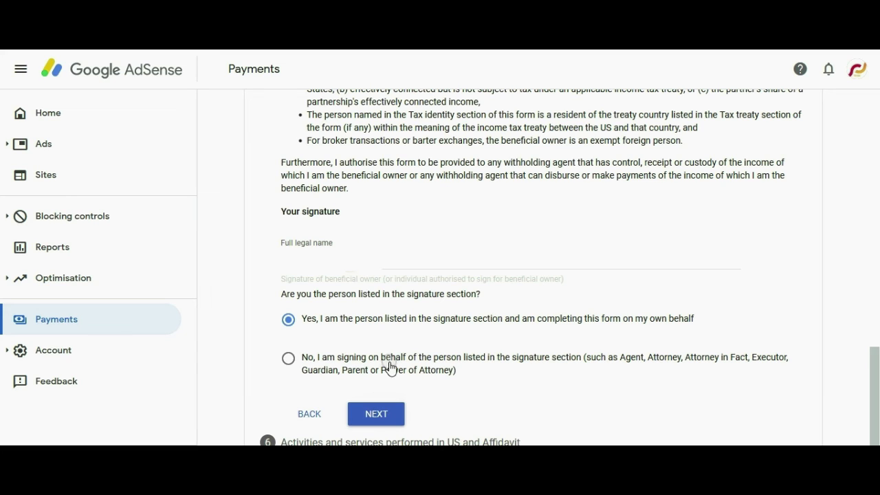
pyautogui.click(377, 416)
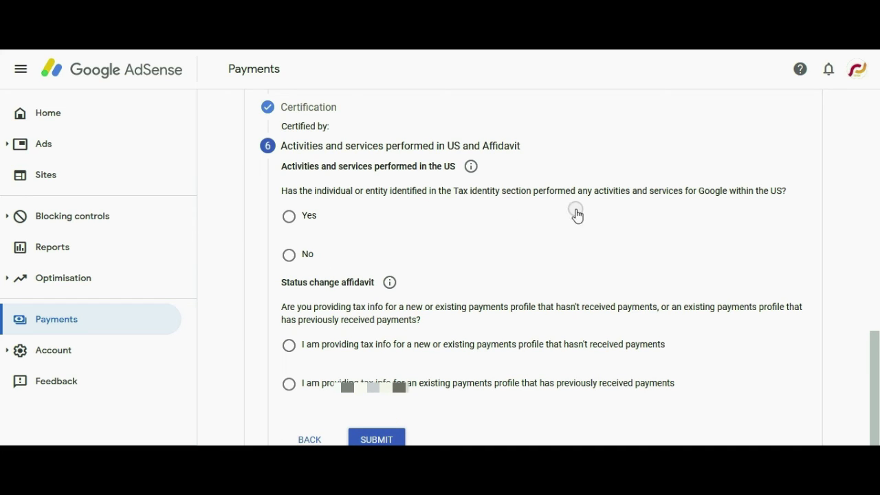
# Answer No to activities performed for Google within the US and certify that services are performed solely outside the US
pyautogui.moveTo(699, 190); pyautogui.dragTo(787, 191)
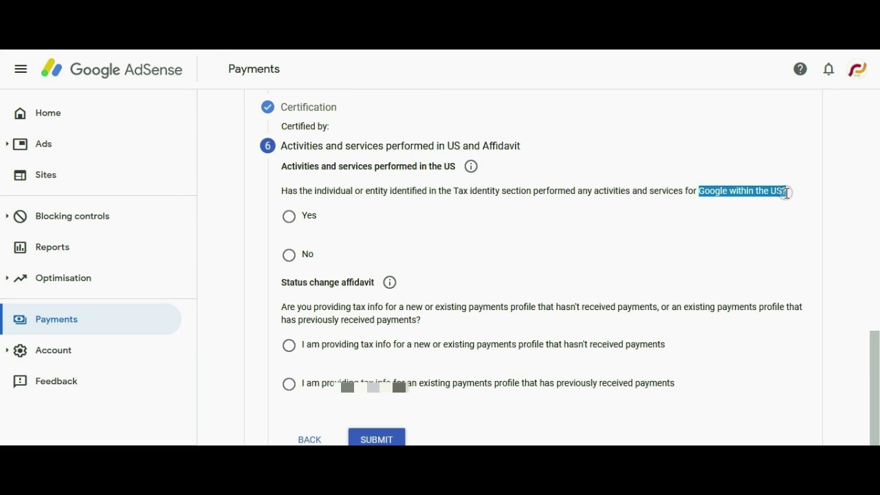
pyautogui.click(288, 255)
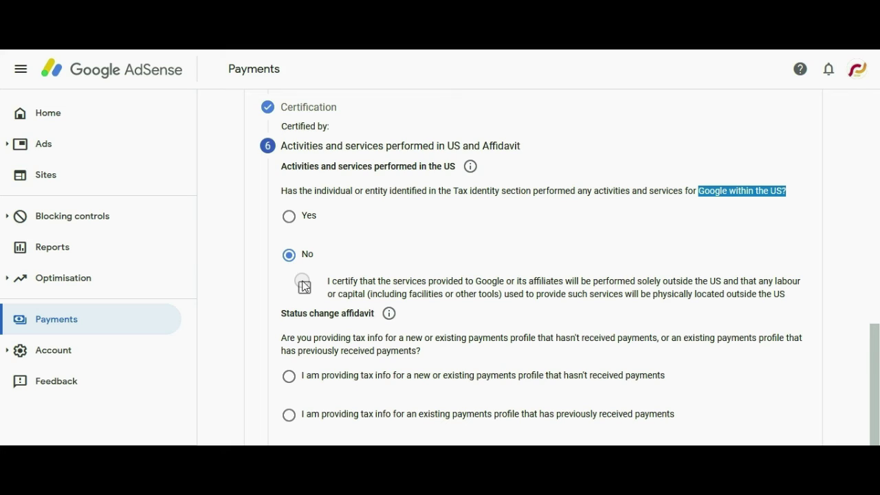
pyautogui.moveTo(664, 283); pyautogui.dragTo(724, 287)
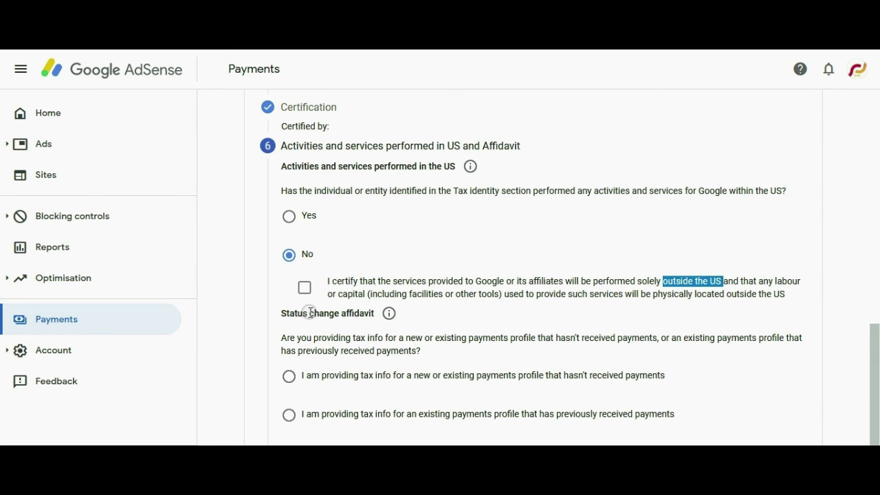
pyautogui.click(305, 289)
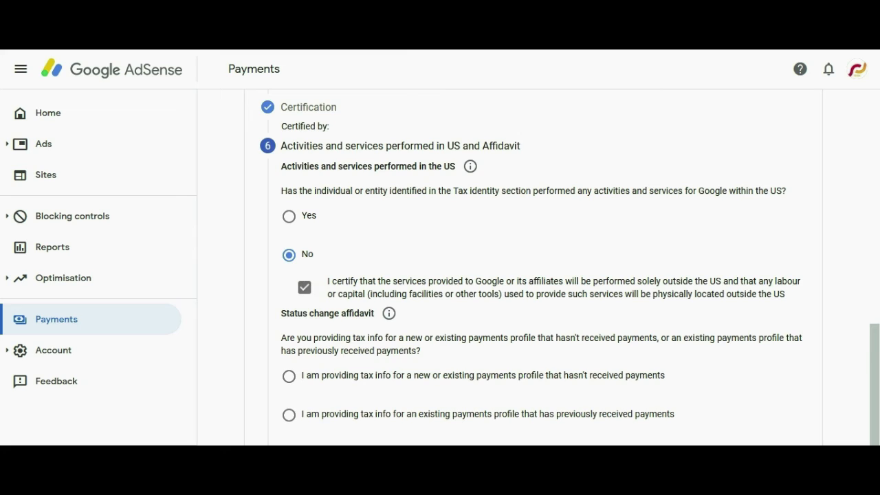
# Complete the status change affidavit for an existing profile that previously received payments, accept the perjury declaration, and submit the form
pyautogui.scroll(-1, 423, 360)
pyautogui.moveTo(413, 346); pyautogui.dragTo(516, 347)
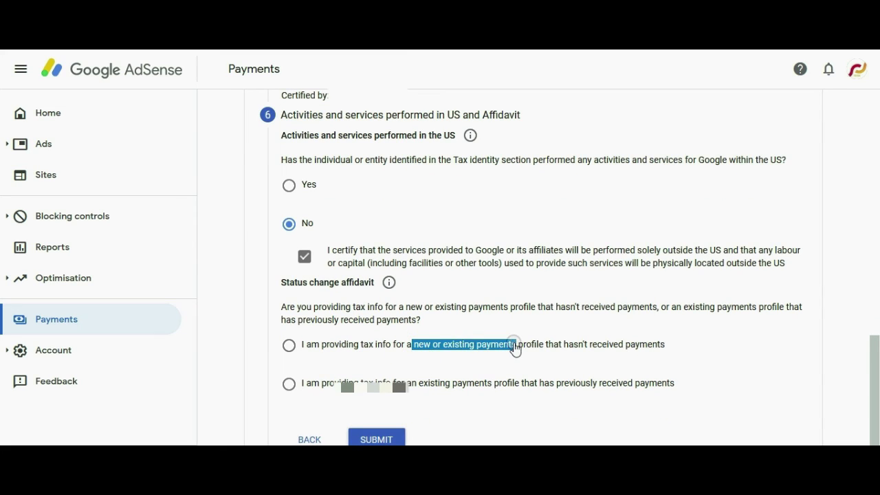
pyautogui.click(463, 347)
pyautogui.moveTo(419, 383); pyautogui.dragTo(491, 386)
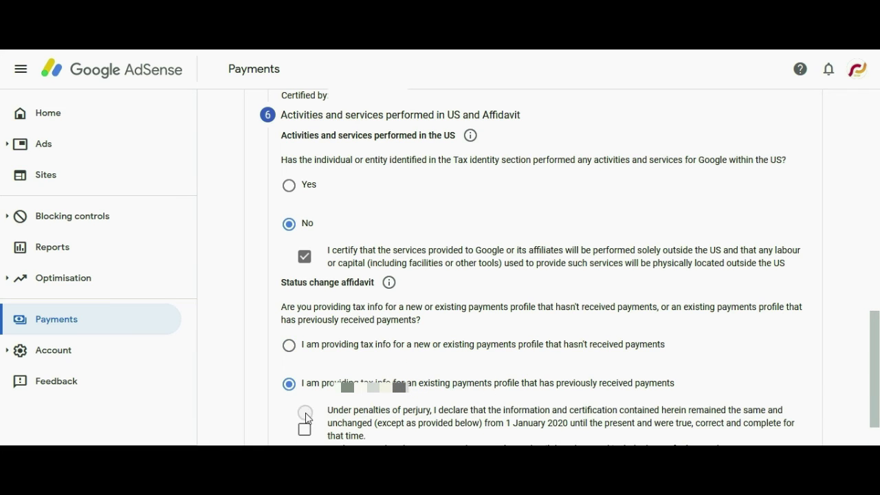
pyautogui.scroll(-2, 489, 340)
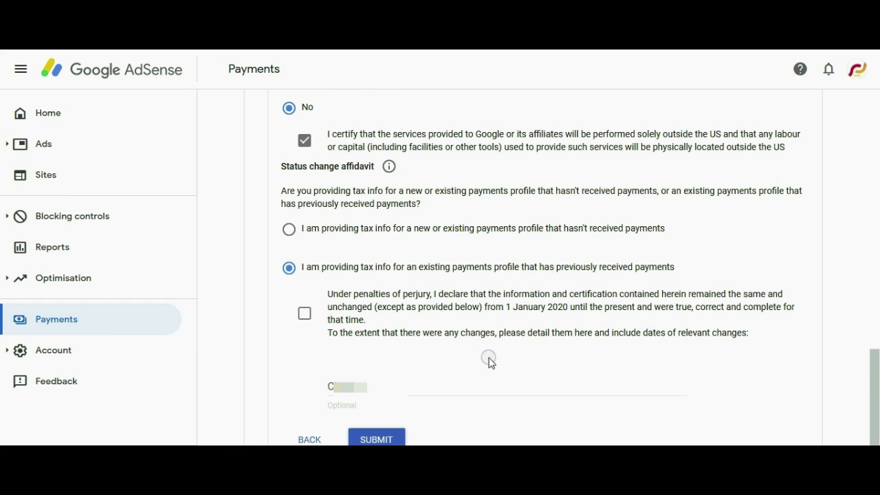
pyautogui.click(304, 315)
pyautogui.click(375, 436)
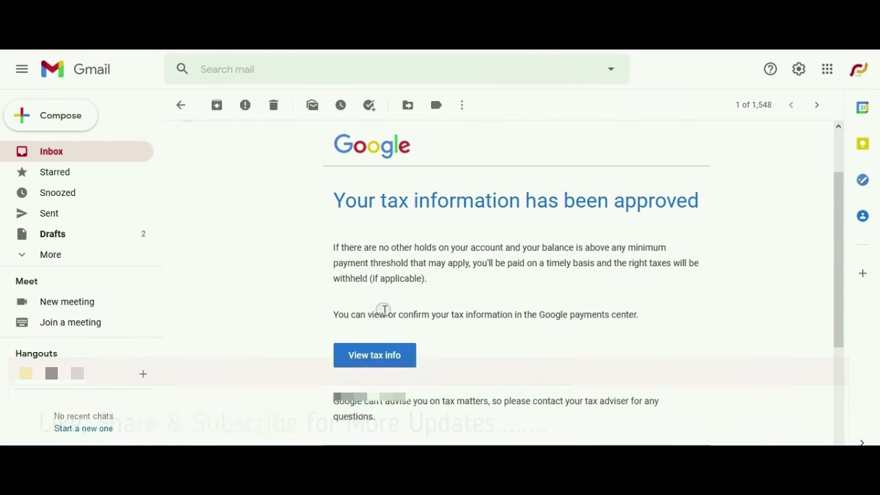
# Open the tax info in Google payments center from the approval e-mail in Gmail
pyautogui.click(383, 355)
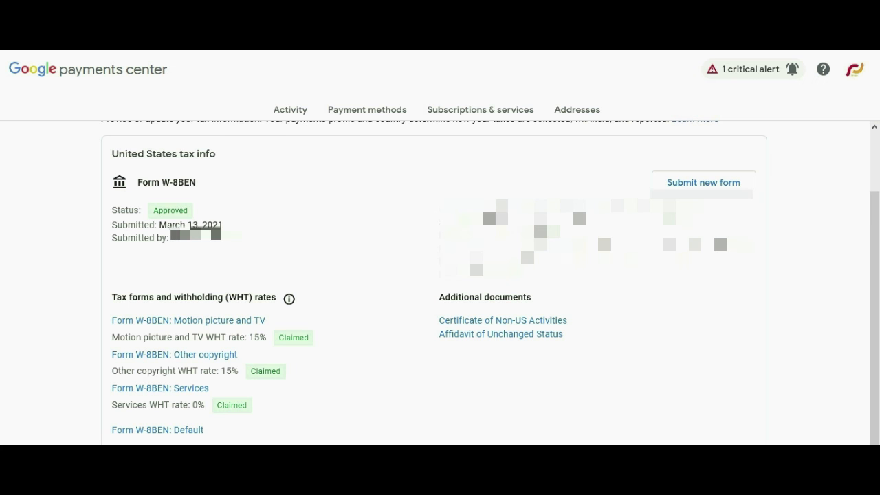